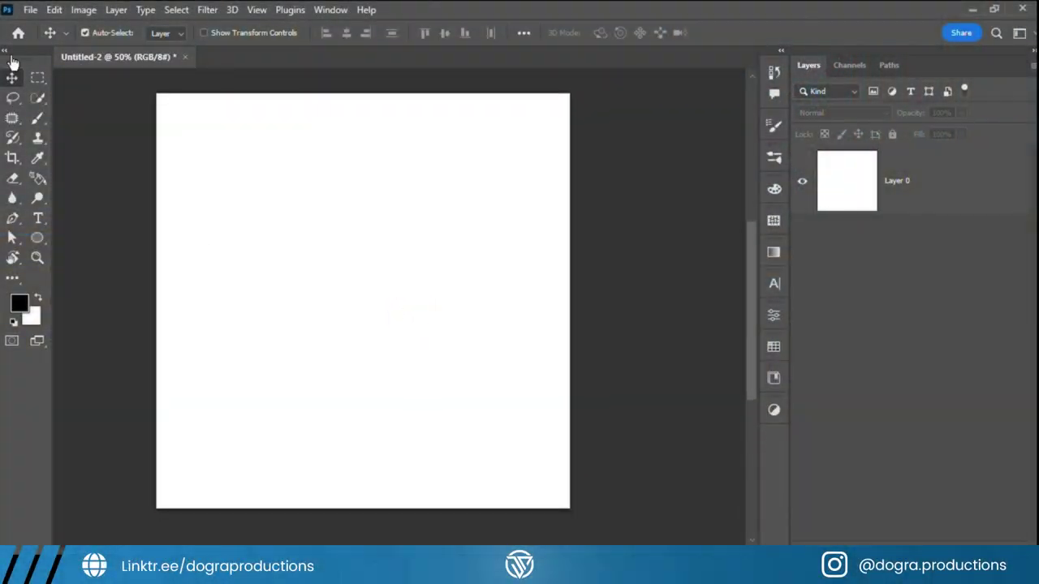
Step: Enlarge the desert photo to fill the canvas and bring the open door into the document
left_click_drag(570, 459, 654, 494)
key("Return")
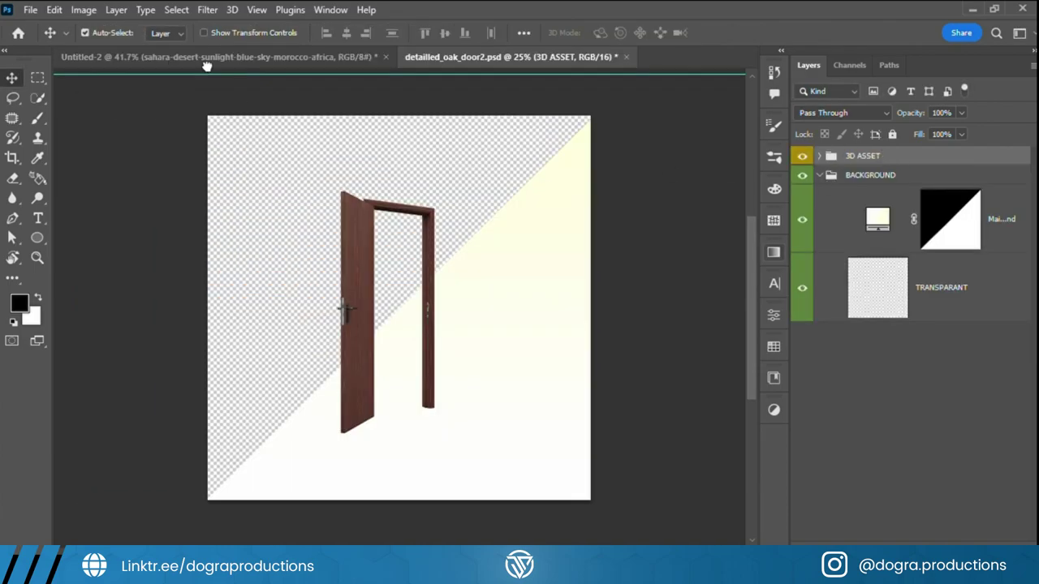
left_click_drag(207, 65, 395, 473)
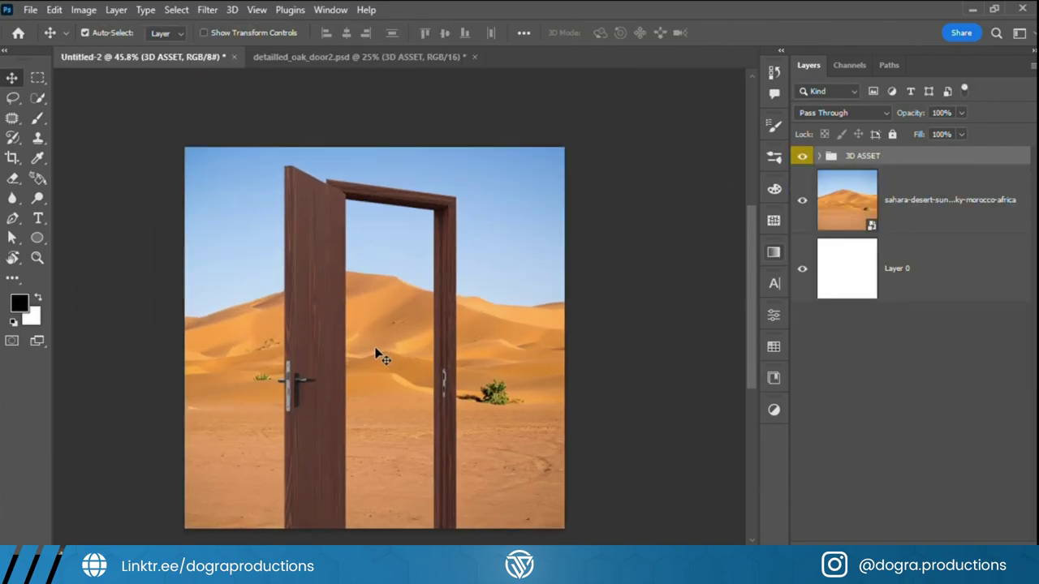
key("ctrl+t")
key("ctrl+0")
Step: Shrink the door, mirror it horizontally and set it on the sand at right
mouse_move(625, 162)
left_mouse_down()
mouse_move(573, 213)
mouse_move(515, 506)
left_mouse_up()
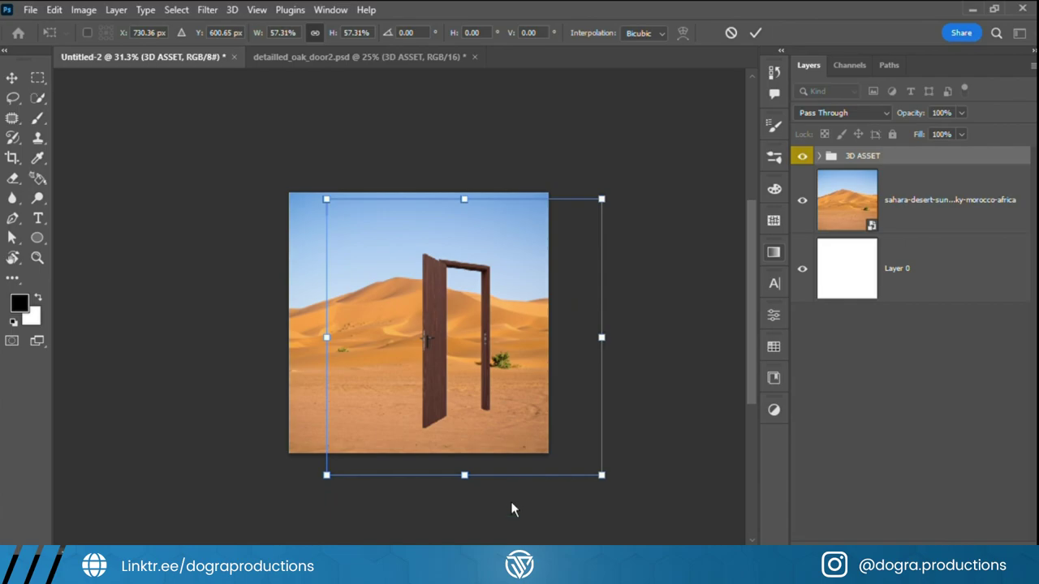
left_click_drag(593, 174, 530, 280)
scroll(503, 342, "up", 2)
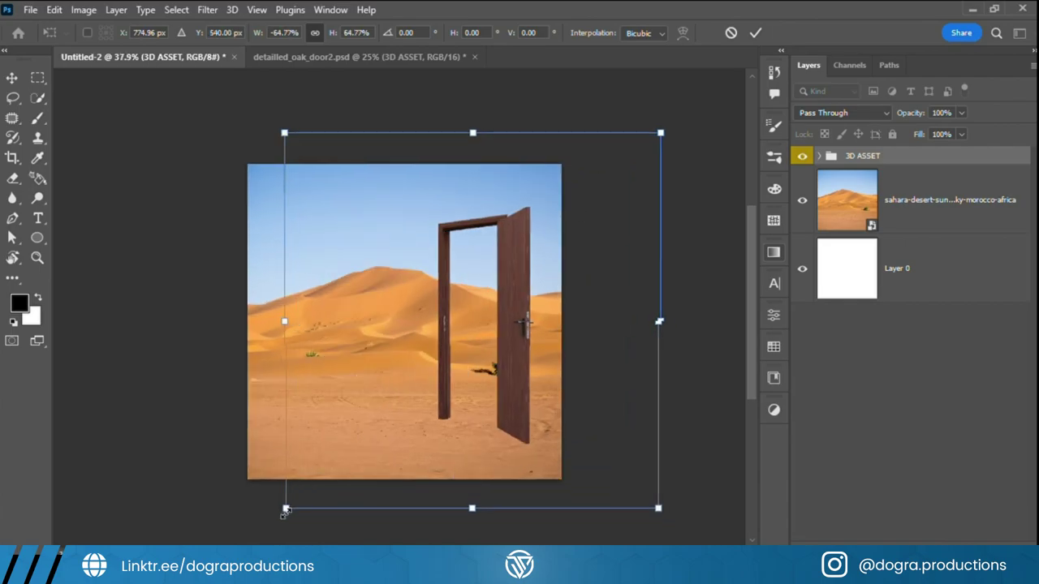
left_click_drag(294, 498, 291, 513)
key("Return")
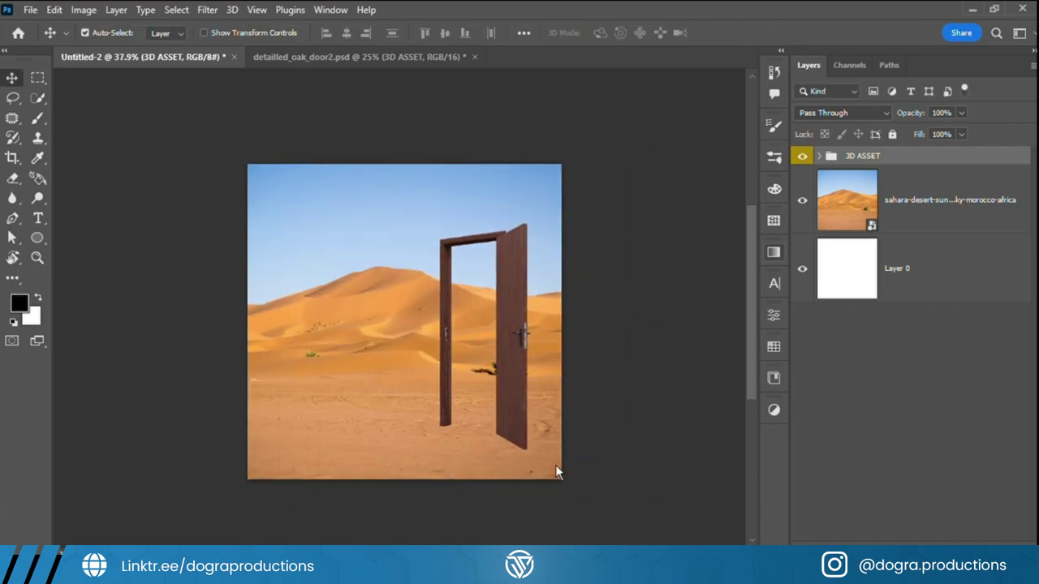
Step: Add a new empty layer above the desert photo and pick a smaller brush
scroll(492, 443, "up", 5)
left_click(491, 442)
key("ctrl+shift+alt+n")
key("b")
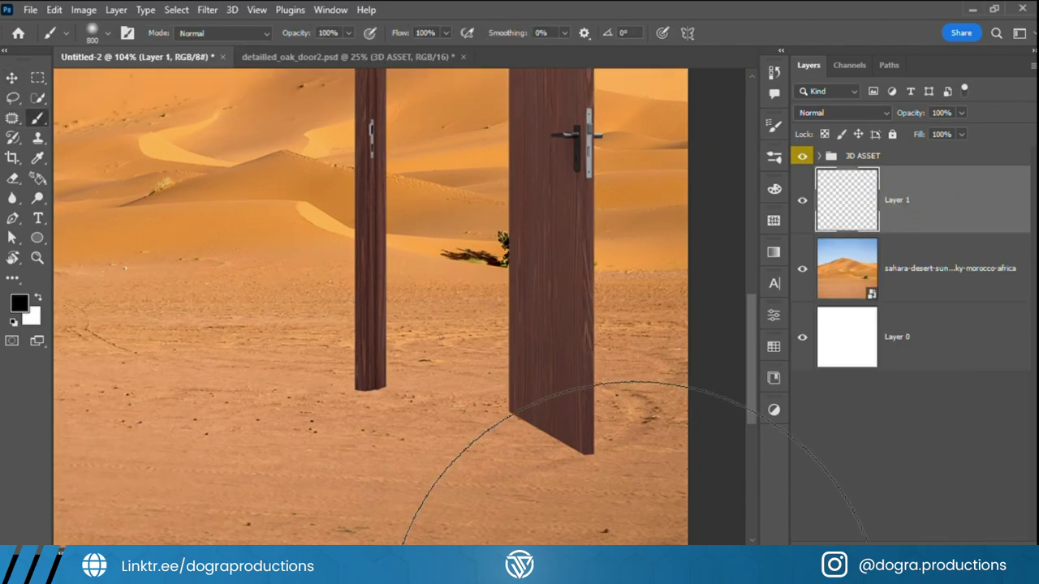
scroll(396, 447, "up", 1)
scroll(396, 447, "up", 5)
scroll(476, 487, "up", 3)
key("bracketleft")
key("bracketleft")
key("bracketleft")
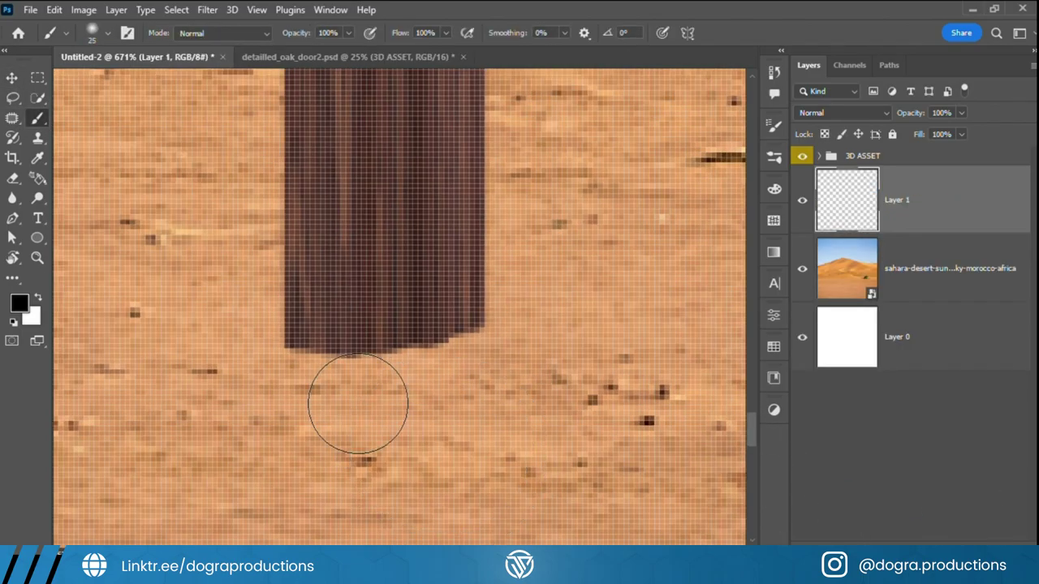
key("bracketleft")
key("bracketleft")
key("bracketleft")
scroll(443, 352, "down", 10)
scroll(356, 303, "up", 8)
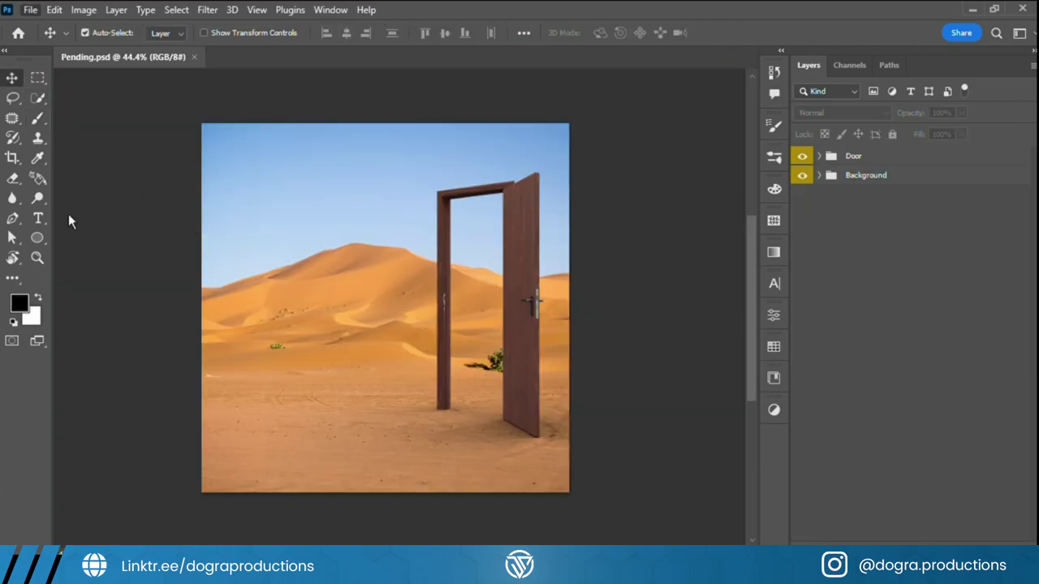
Step: Enlarge the placed backpacker cut-out so he stands large left of the door
left_click_drag(560, 419, 733, 510)
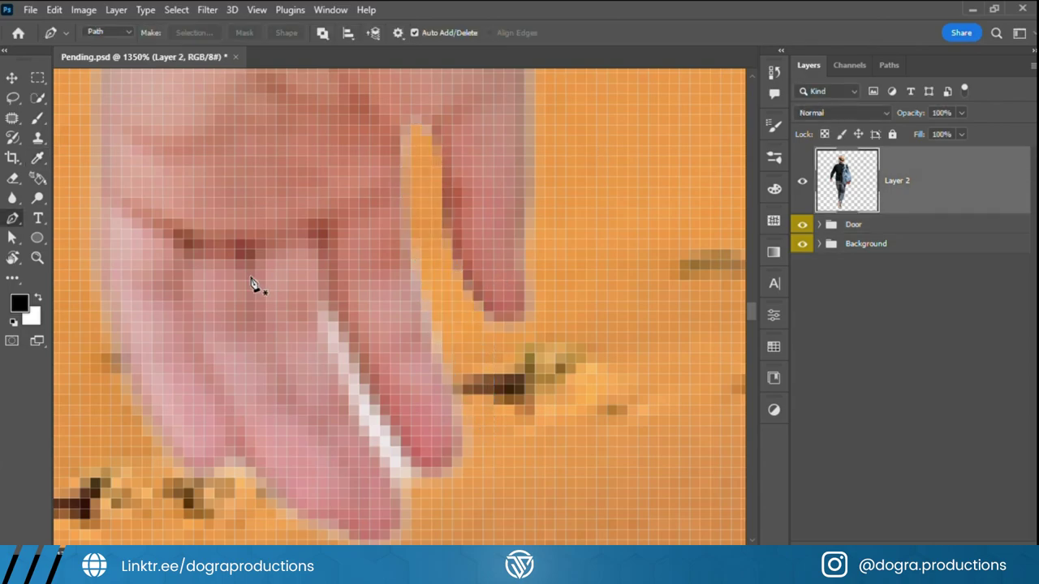
scroll(430, 442, "down", 1)
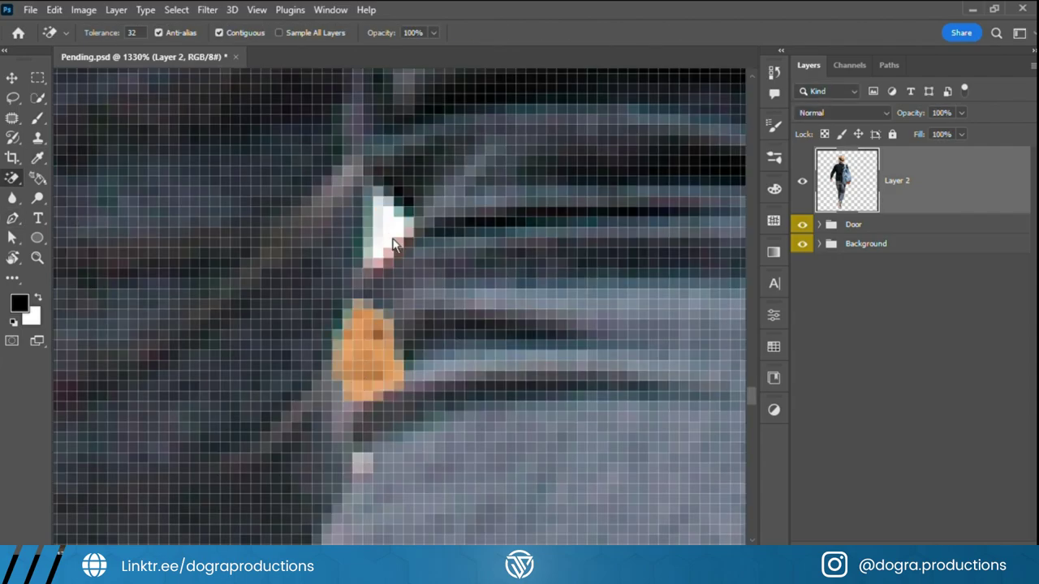
scroll(392, 245, "down", 10)
Step: Flip Layer 2's backpacker horizontally, shrink him and move him left toward the door
key("ctrl+t")
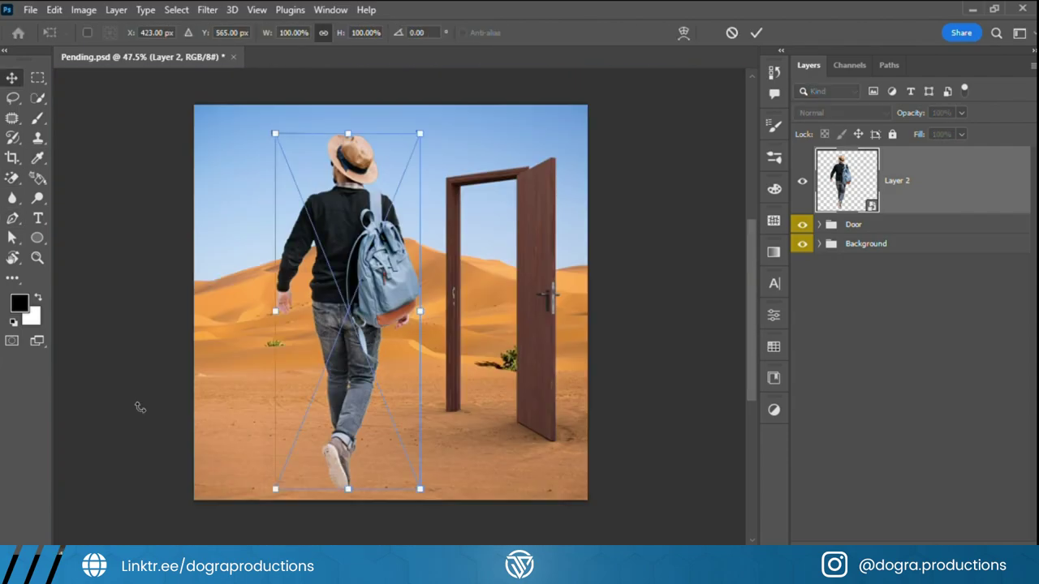
left_click_drag(419, 133, 394, 177)
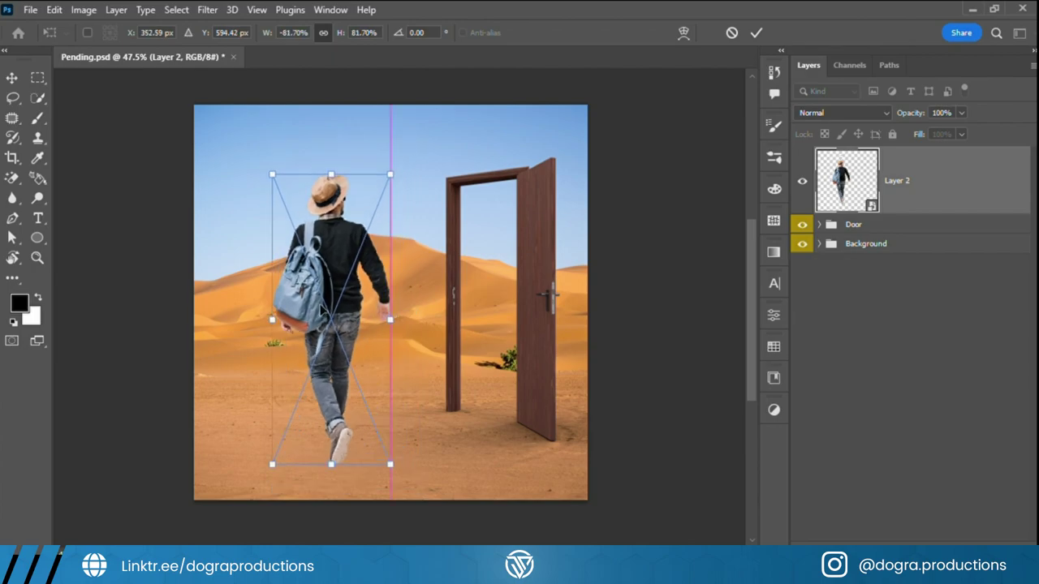
left_click_drag(340, 325, 326, 321)
left_click_drag(367, 220, 385, 216)
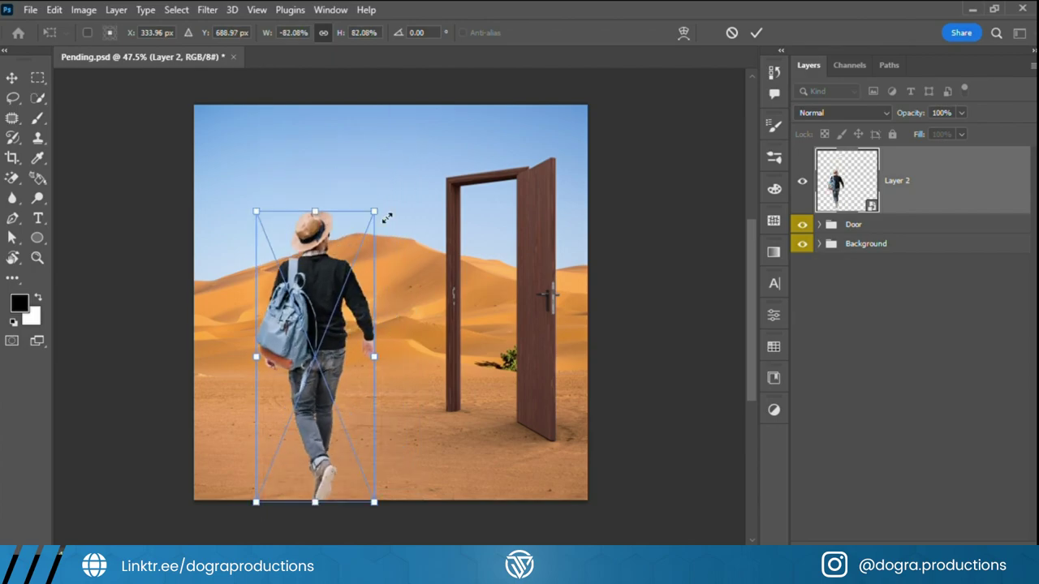
key("Return")
scroll(221, 355, "down", 1)
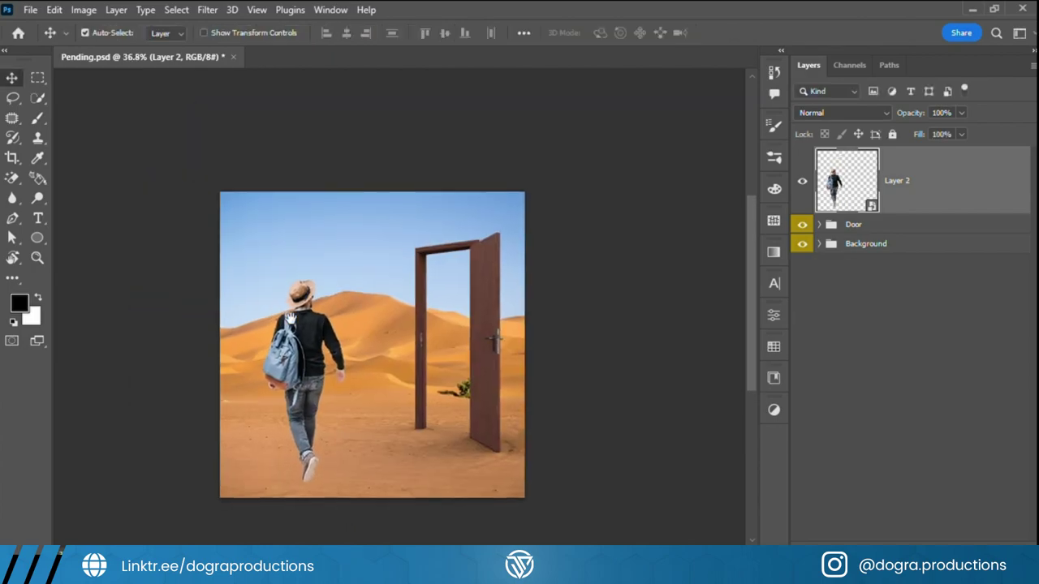
scroll(352, 382, "up", 3)
Step: Clip an orange Color Fill to the backpacker in Linear Dodge (Add) with an inverted mask
key("ctrl+alt+g")
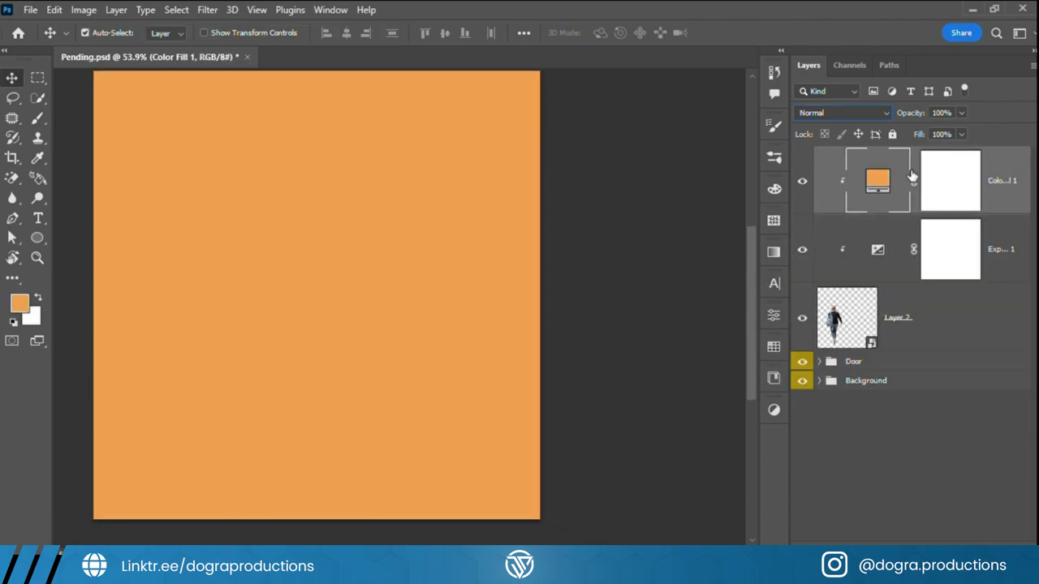
key("ctrl+alt+g")
key("shift+plus")
key("shift+plus")
key("shift+plus")
key("shift+plus")
key("shift+plus")
key("shift+plus")
key("shift+plus")
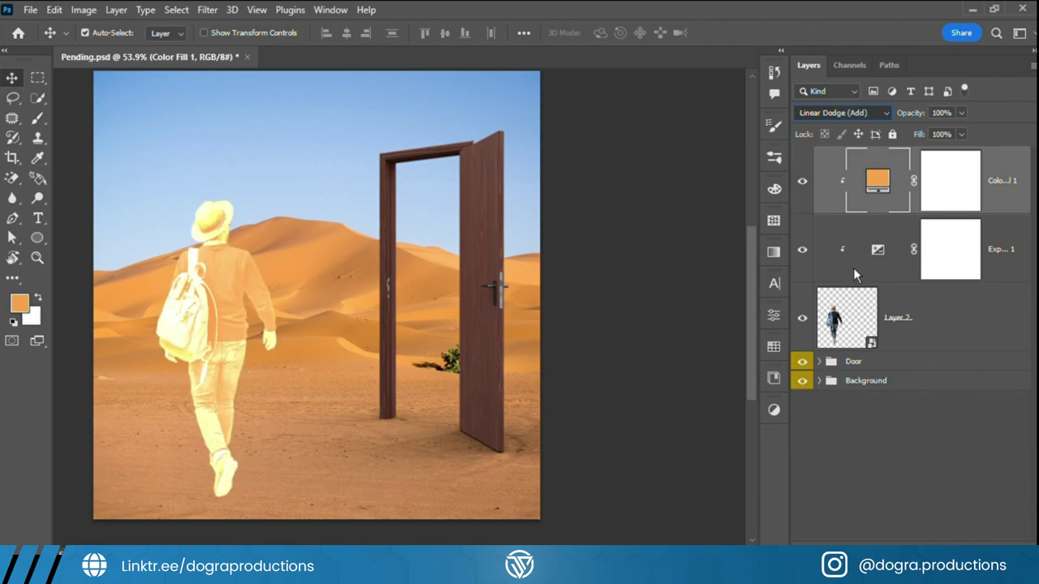
key("ctrl+i")
key("b")
Step: Paint orange rim light along the sweater's edge with a soft, low-flow white brush
scroll(302, 168, "up", 5)
key("x")
scroll(302, 168, "up", 3)
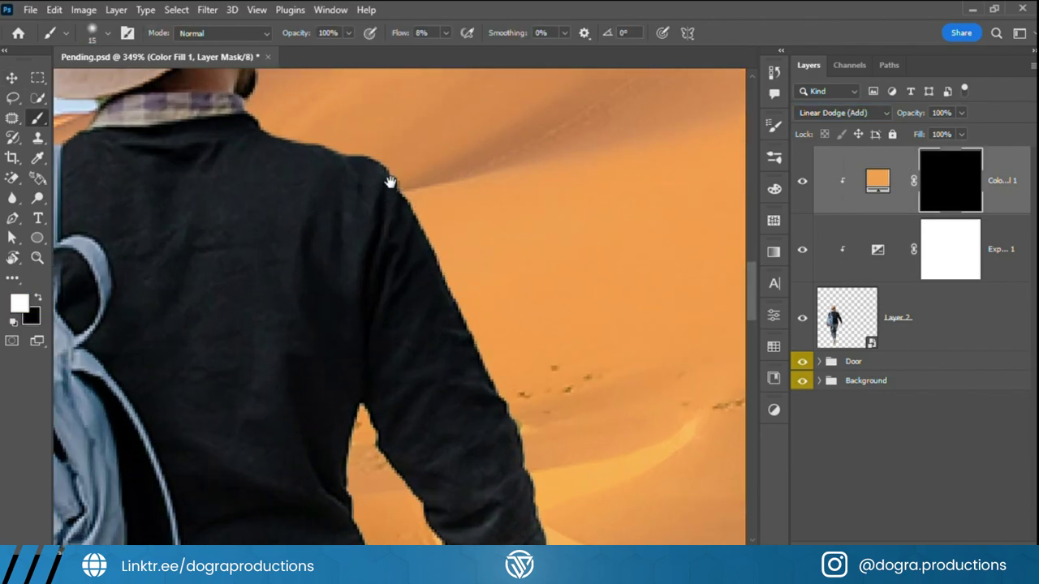
left_click(420, 34)
key("bracketright")
mouse_move(376, 172)
left_mouse_down()
mouse_move(405, 204)
mouse_move(482, 360)
left_mouse_up()
scroll(406, 204, "down", 3)
scroll(482, 359, "down", 3)
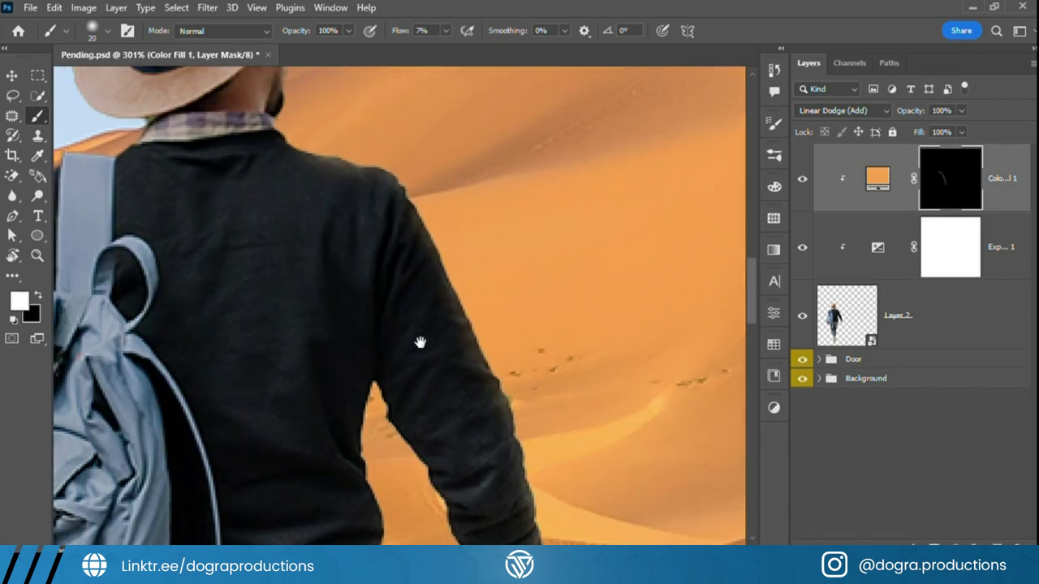
scroll(430, 357, "down", 3)
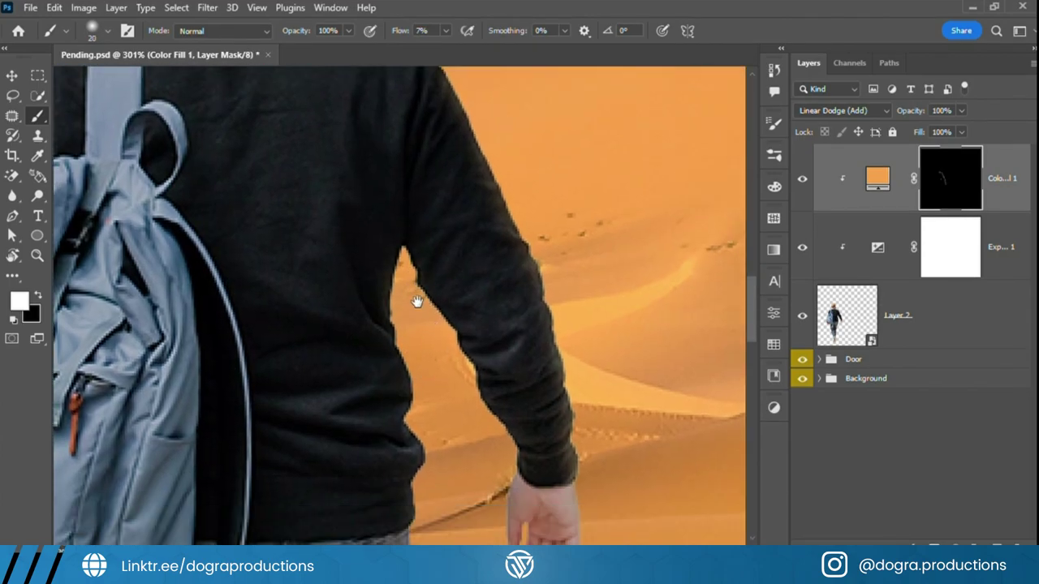
left_click_drag(502, 461, 449, 372)
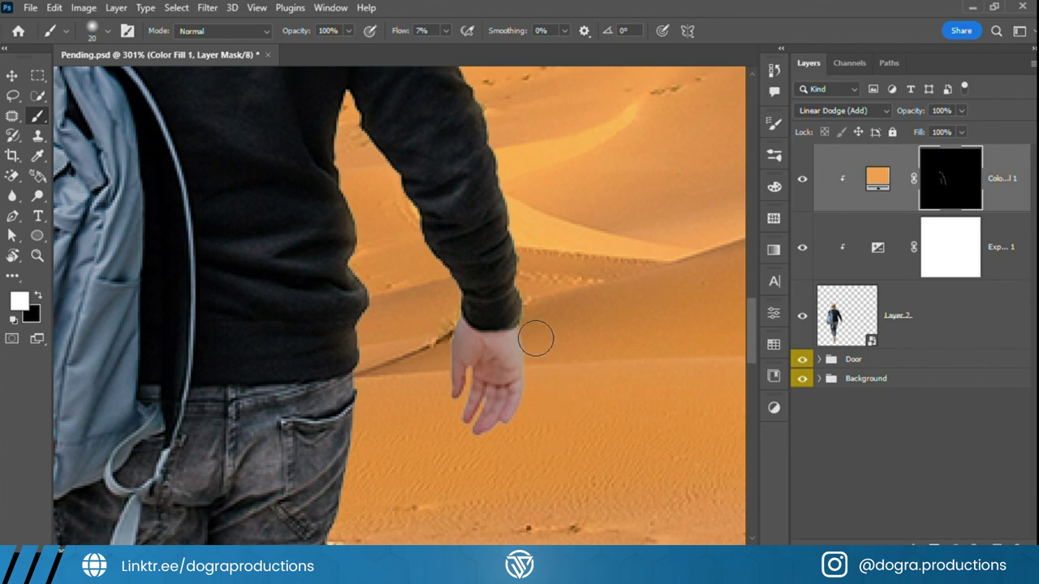
Step: Add warm rim light to the hat crown, checking the edges while zoomed
scroll(519, 487, "down", 3)
scroll(473, 322, "up", 2)
scroll(379, 137, "up", 1)
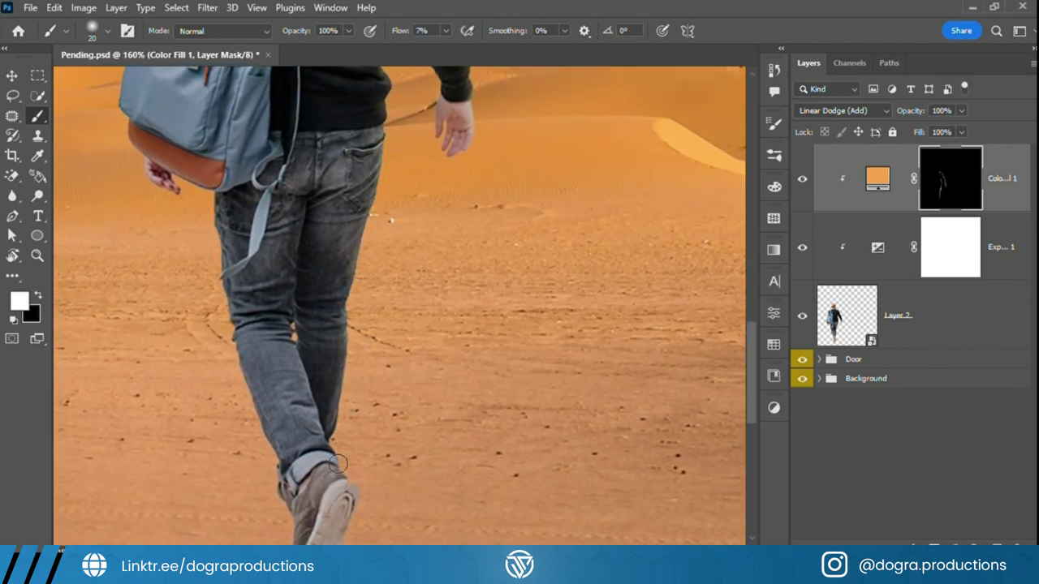
scroll(339, 463, "down", 5)
scroll(369, 284, "up", 5)
scroll(369, 284, "up", 2)
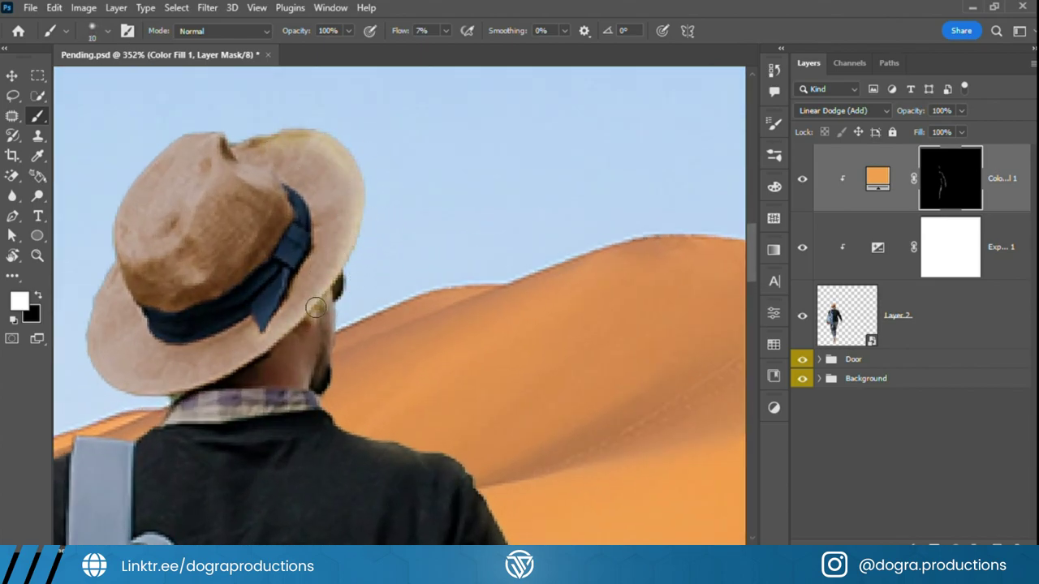
scroll(347, 380, "down", 3)
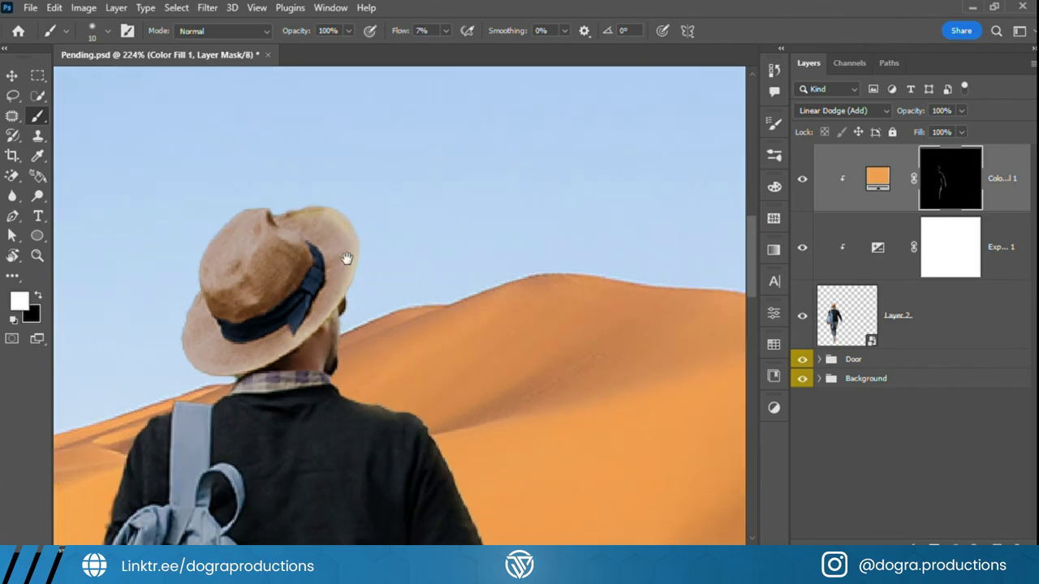
scroll(341, 268, "up", 4)
left_click_drag(264, 339, 262, 376)
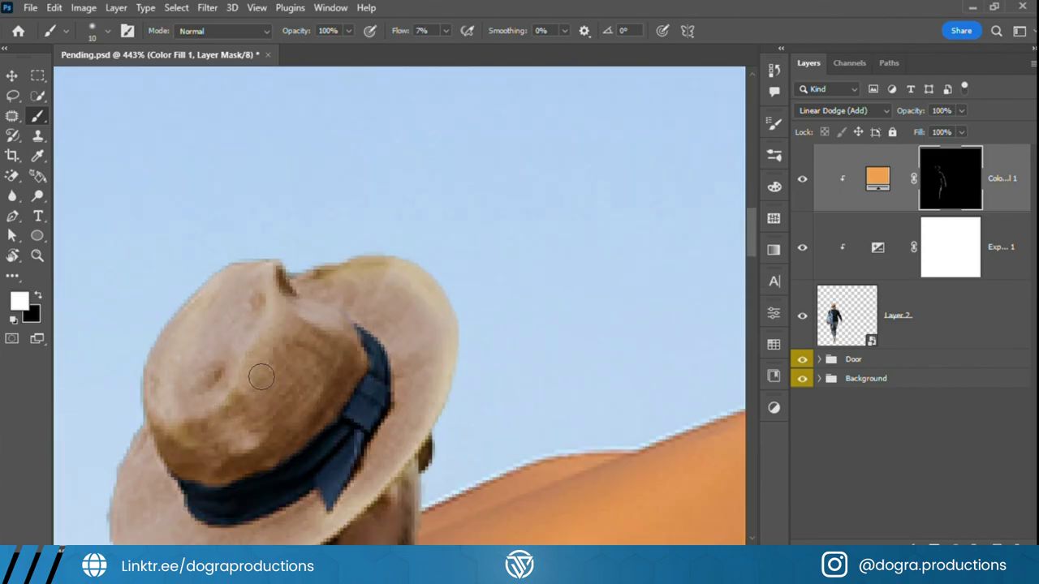
scroll(294, 335, "down", 5)
scroll(341, 365, "down", 3)
scroll(360, 382, "down", 2)
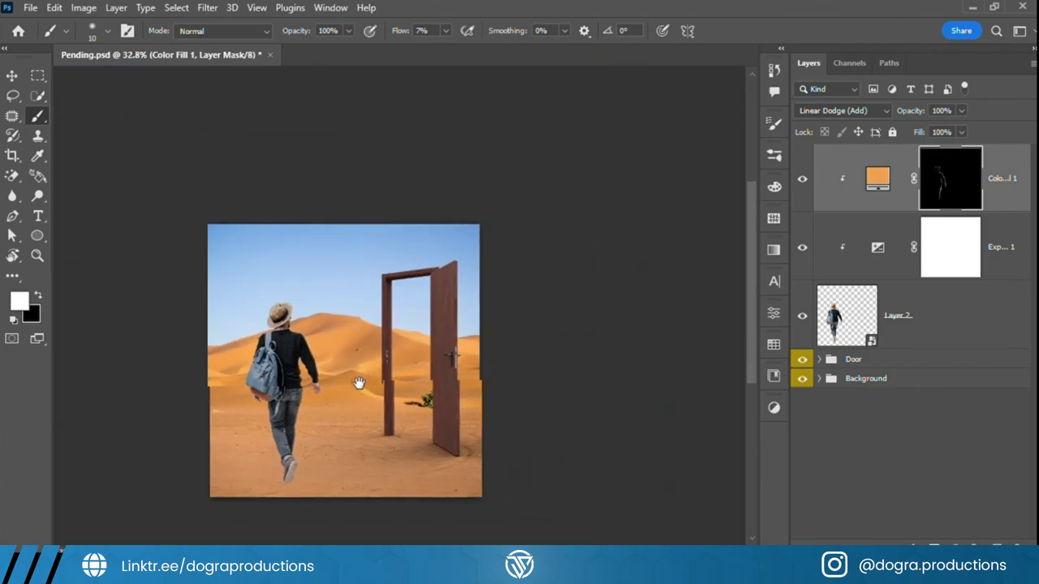
scroll(389, 382, "up", 1)
left_click(878, 246)
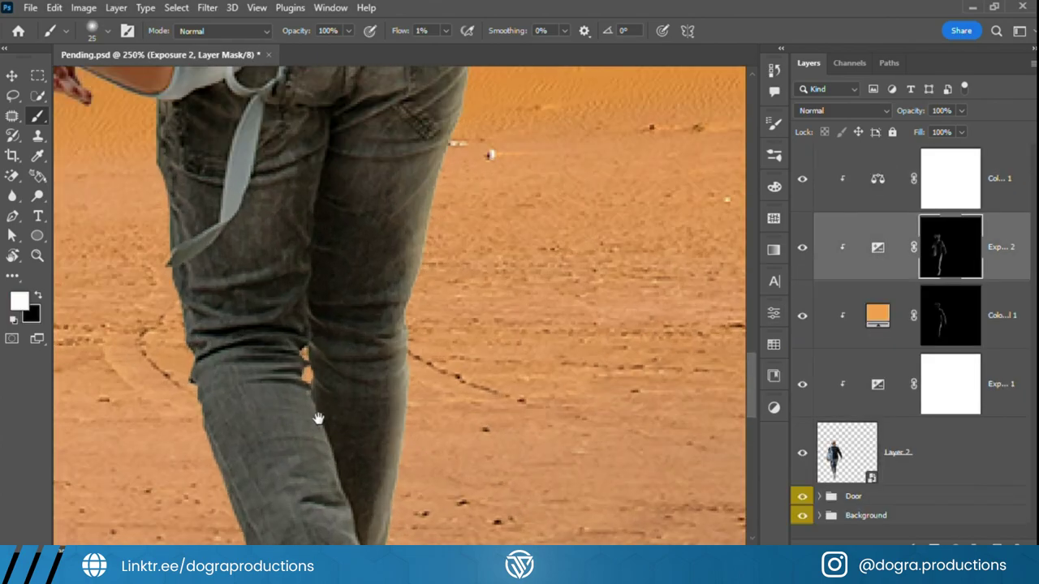
Step: Extend the exposure edge highlights down the backpacker's legs and shoe, and duplicate his layer
scroll(318, 418, "up", 2)
scroll(393, 225, "up", 2)
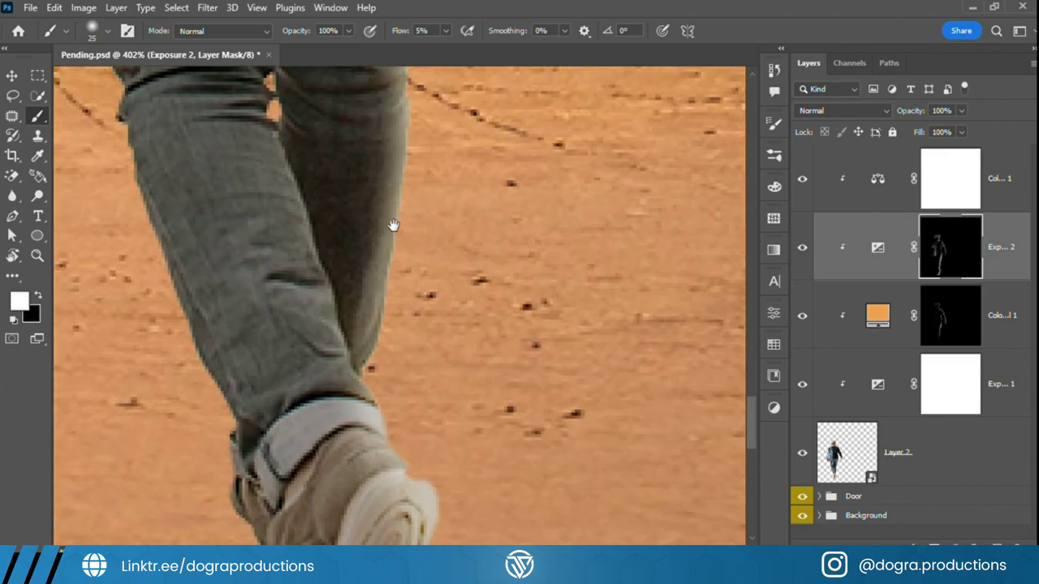
left_click_drag(373, 406, 348, 265)
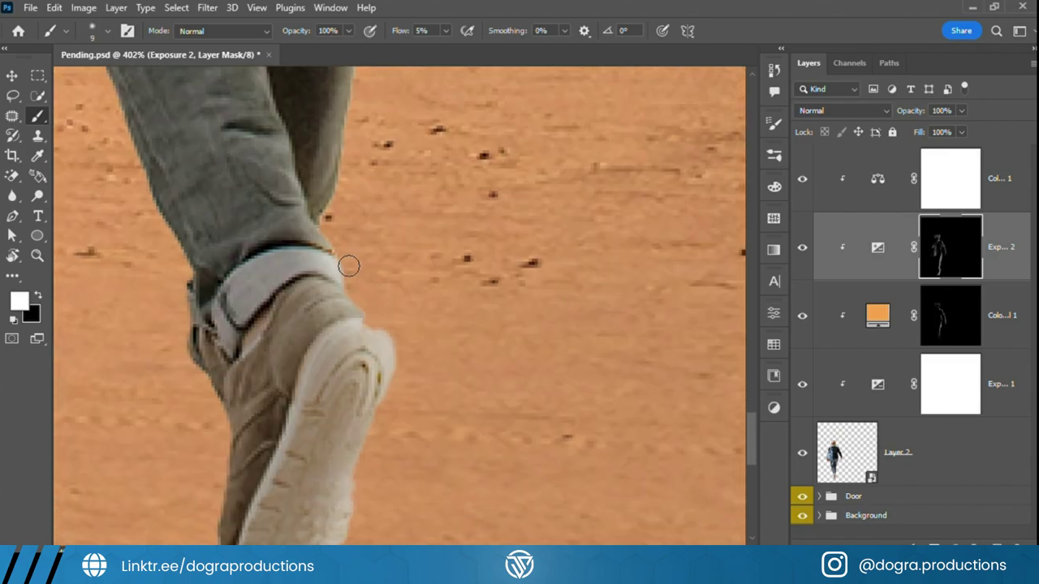
scroll(380, 404, "down", 3)
scroll(381, 404, "down", 2)
scroll(431, 288, "up", 4)
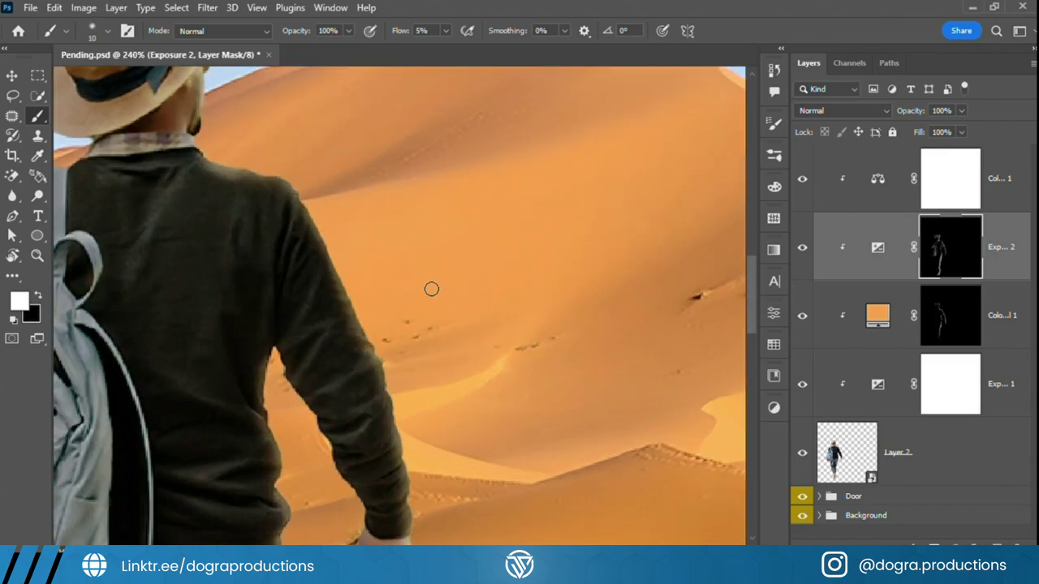
scroll(333, 211, "down", 3)
scroll(413, 338, "up", 1)
scroll(413, 357, "down", 1)
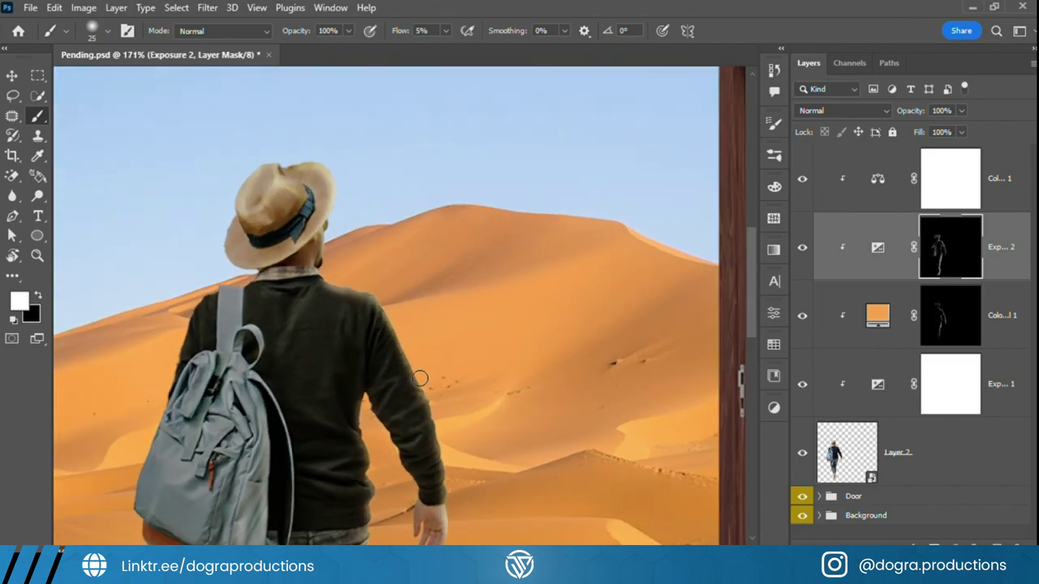
scroll(417, 371, "down", 2)
mouse_move(848, 452)
left_mouse_down()
mouse_move(856, 345)
mouse_move(901, 418)
left_mouse_up()
Step: Duplicate the backpacker layer and pull its black copy down onto the ground
key("ctrl+t")
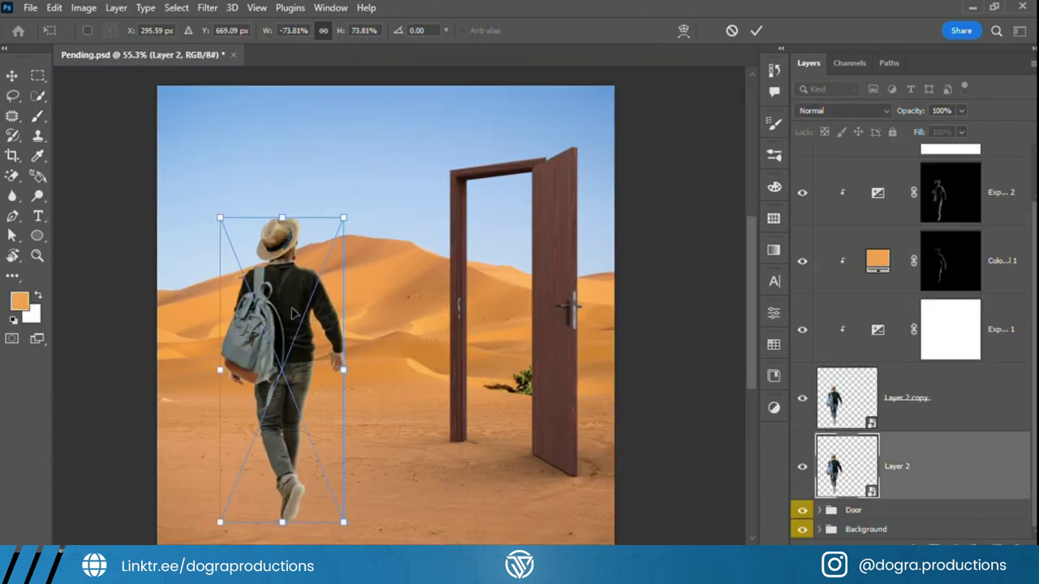
key("Escape")
key("ctrl+minus")
key("h")
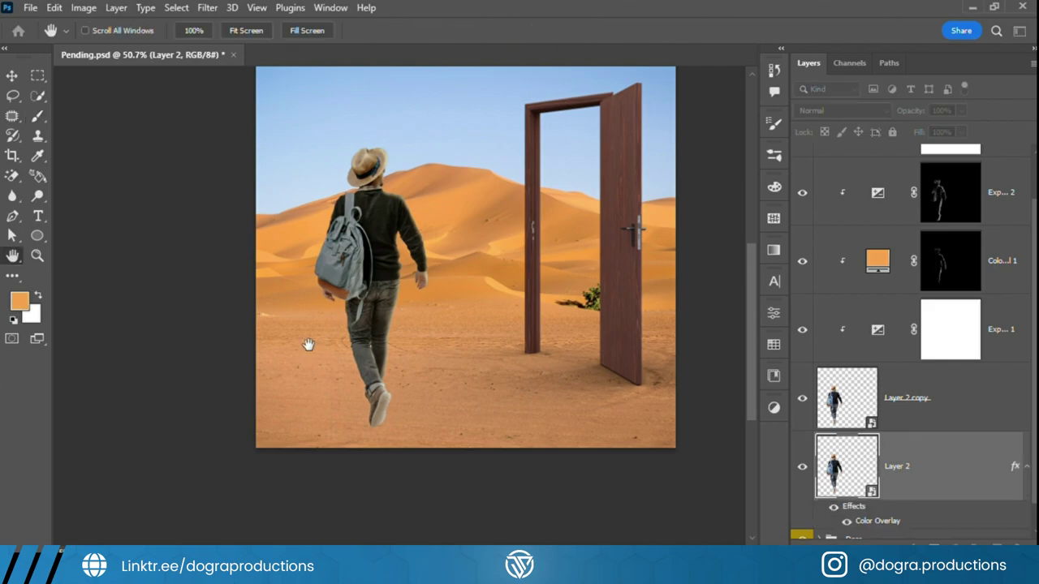
left_click_drag(309, 344, 289, 355)
Step: Distort the black copy into a flat shadow across the sand, narrowed under his feet
key("ctrl+t")
mouse_move(328, 163)
left_mouse_down()
mouse_move(199, 214)
mouse_move(116, 400)
left_mouse_up()
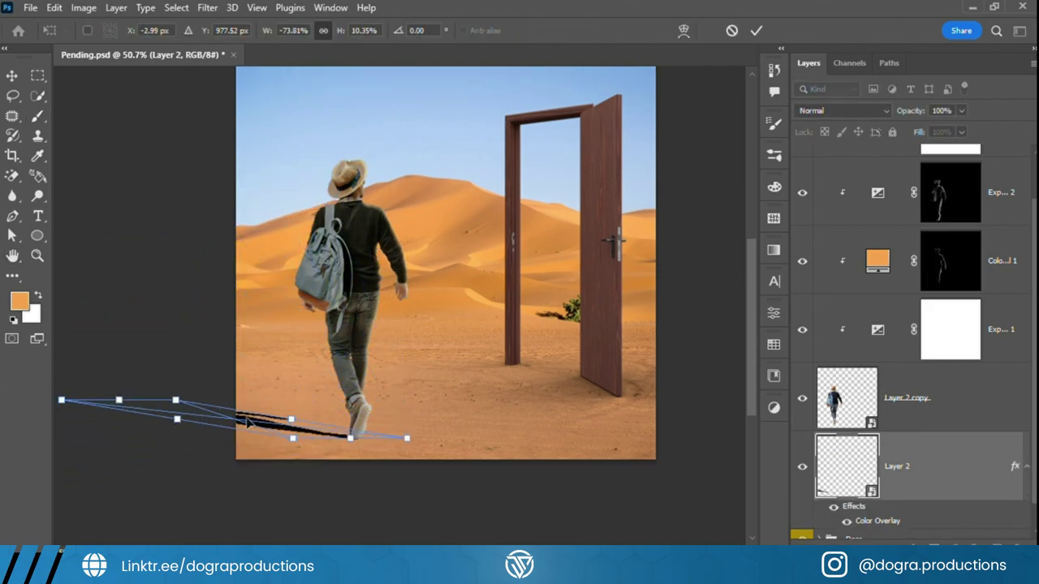
key("Return")
scroll(382, 455, "down", 2, "alt")
scroll(390, 438, "up", 5, "alt")
key("h")
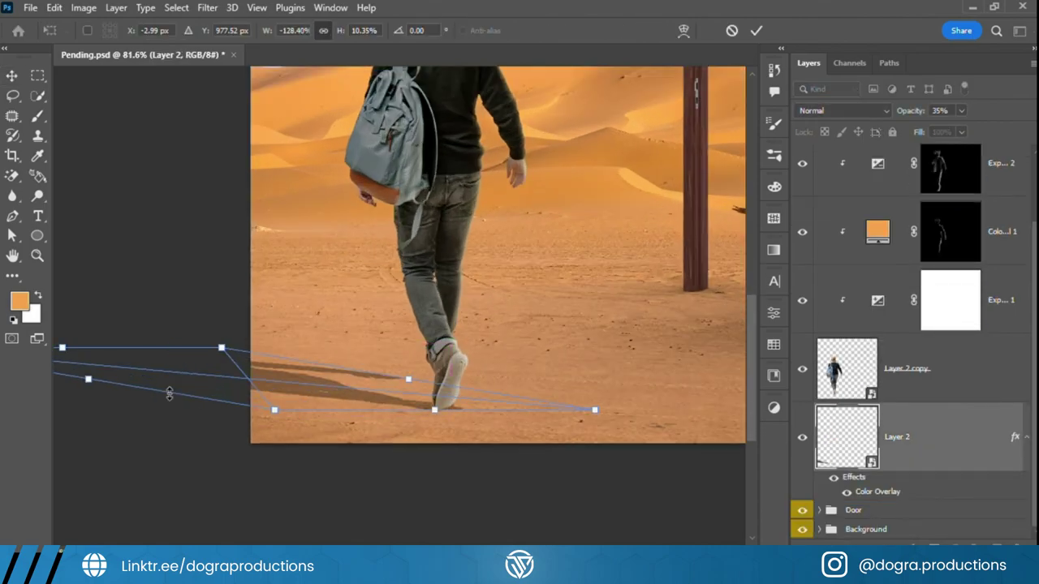
left_click_drag(188, 395, 196, 392)
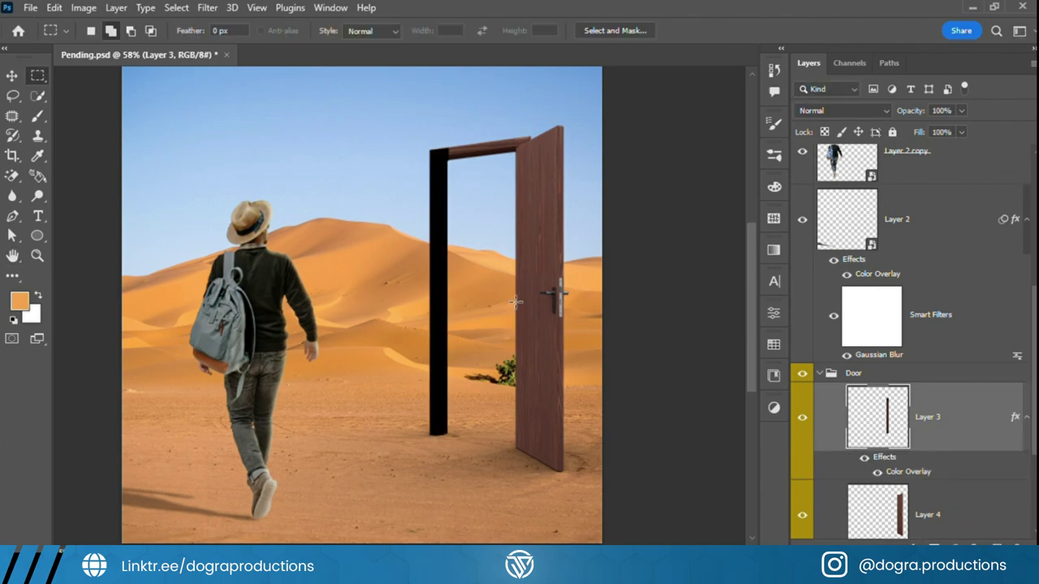
Step: Move Detailed oak door2 above Layer 3 and rotate the black post copy into a ground line
scroll(913, 322, "down", 5)
left_click(931, 350, "shift")
left_click_drag(941, 363, 946, 458)
left_click(926, 325)
key("ctrl+t")
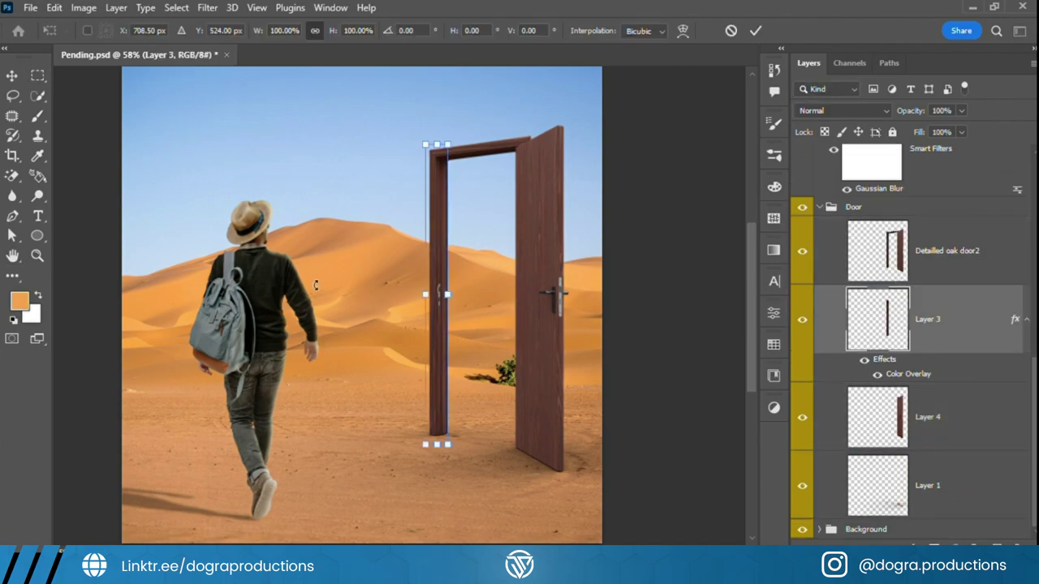
left_click_drag(316, 284, 284, 410)
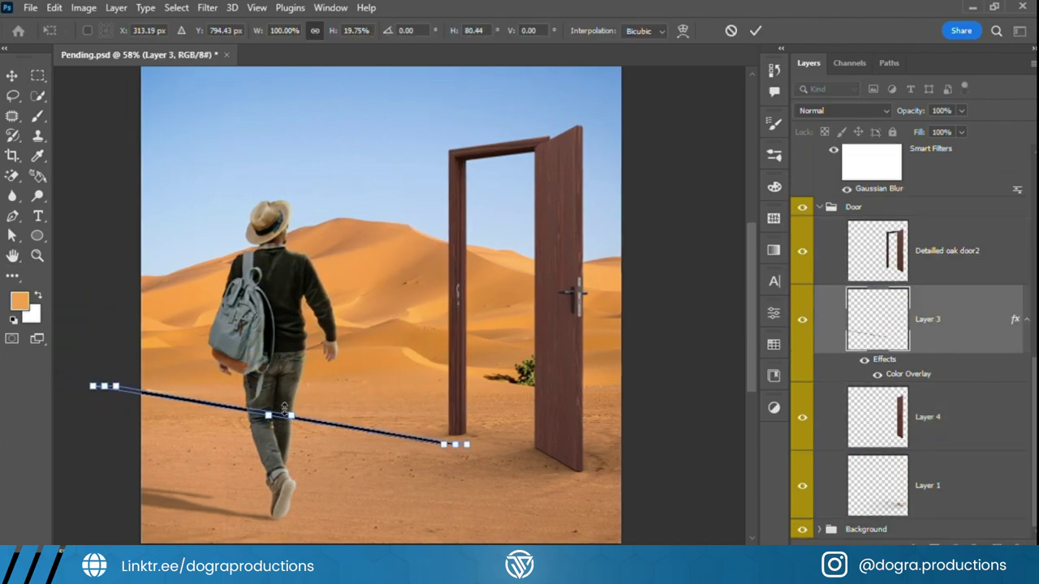
scroll(397, 438, "up", 3)
key("Return")
Step: Nudge the shadow line upward with the arrow keys, discarding a trial stretch
key("v")
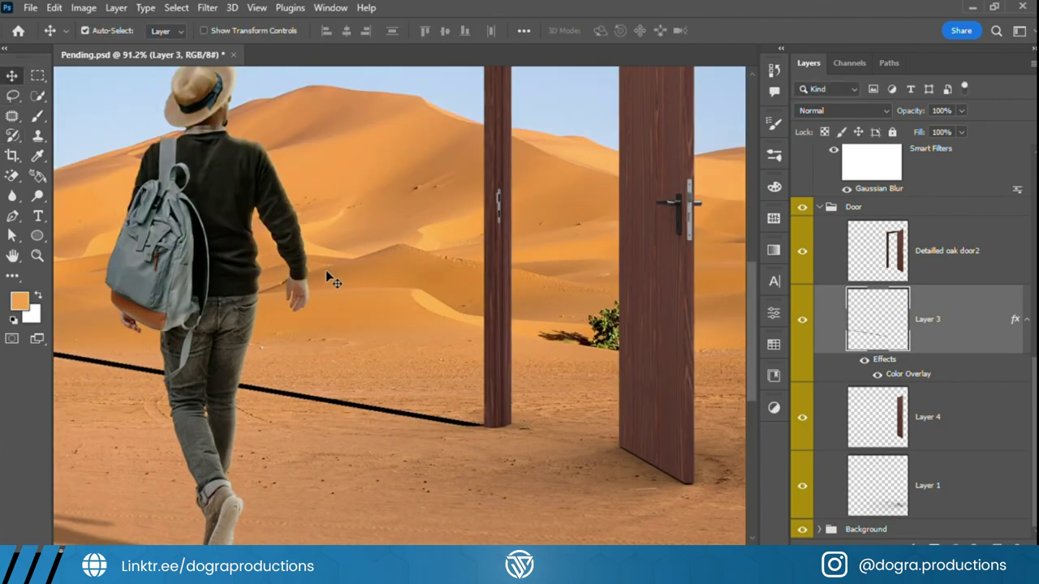
key("Up")
key("Up")
key("Up")
key("Up")
key("Up")
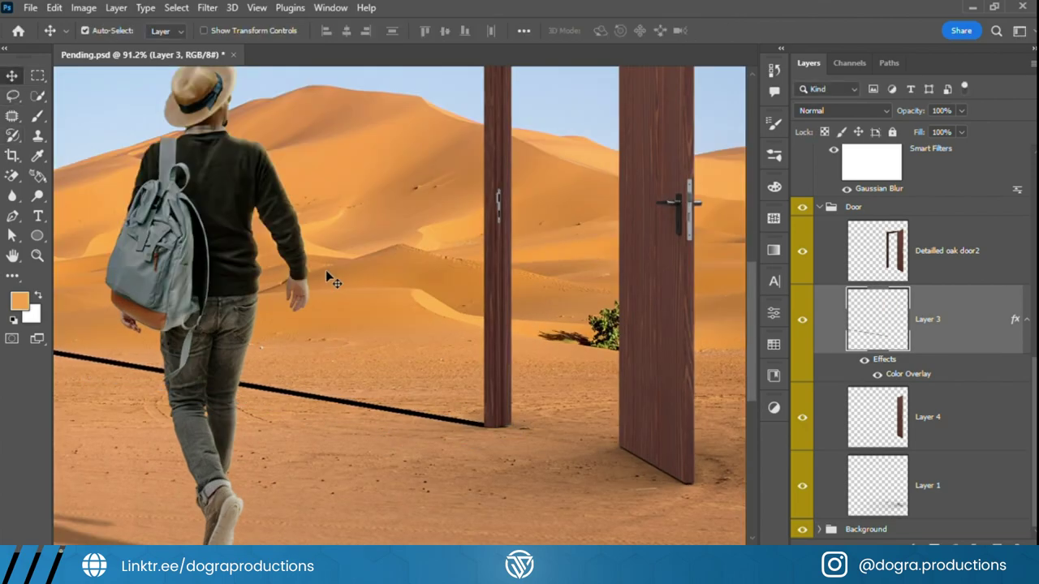
key("Up")
key("Up")
scroll(327, 276, "down", 2)
key("ctrl+t")
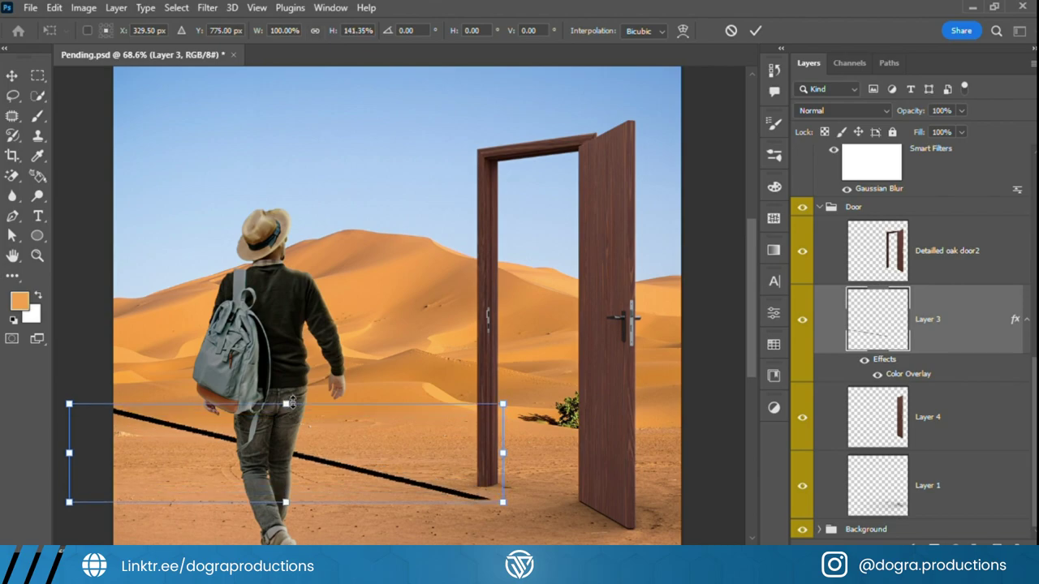
left_click_drag(288, 417, 288, 385)
key("Escape")
Step: Rotate the shadow line to match the ground and copy the black Color Overlay onto Layer 4
key("ctrl+t")
mouse_move(498, 528)
left_mouse_down()
mouse_move(572, 473)
mouse_move(540, 493)
left_mouse_up()
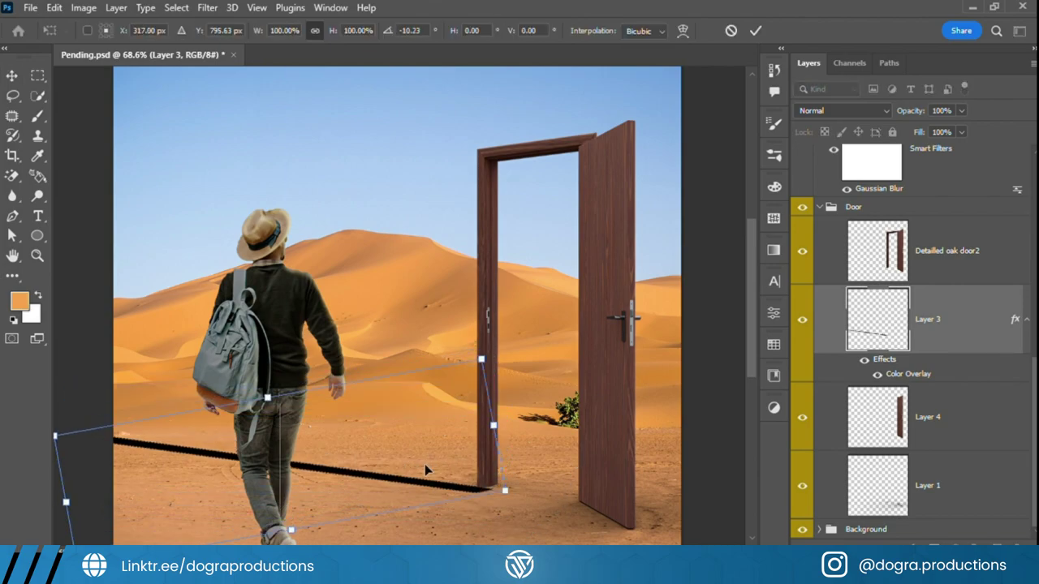
scroll(545, 491, "down", 3)
scroll(545, 491, "up", 5)
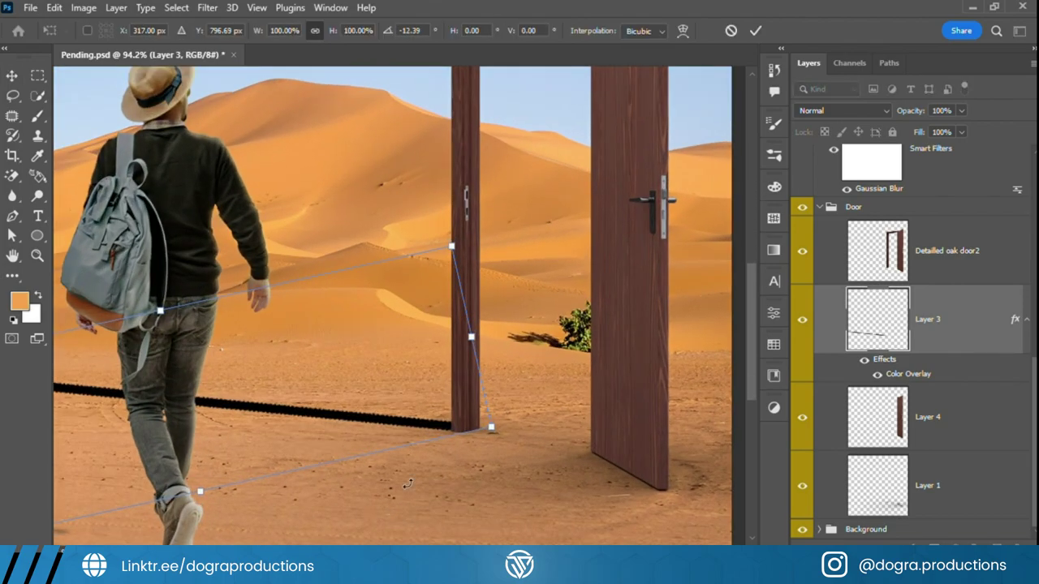
left_click_drag(404, 495, 407, 485)
key("Return")
scroll(338, 445, "down", 5)
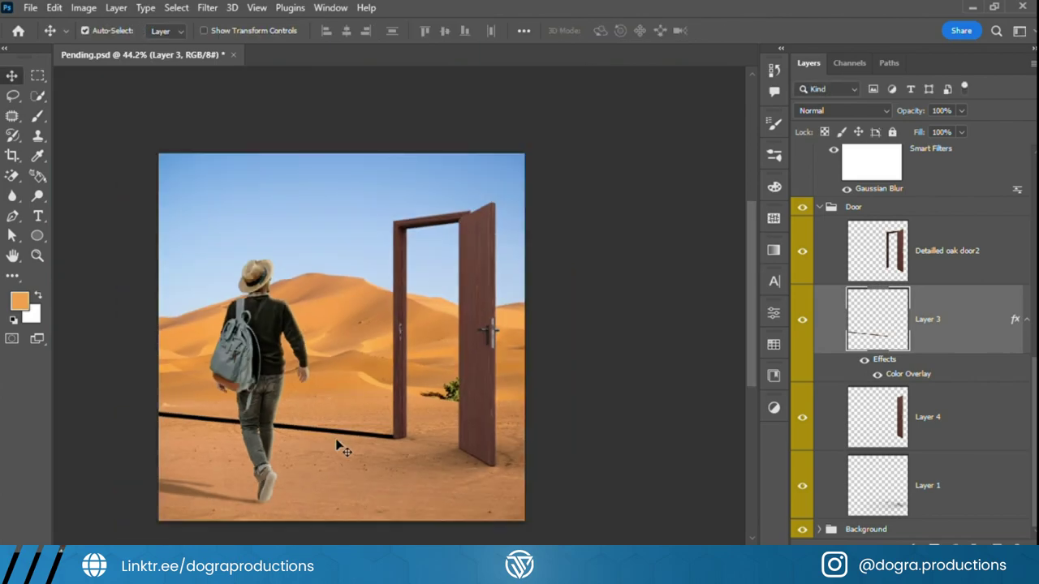
key("alt+bracketleft")
left_click_drag(919, 374, 925, 418)
Step: Skew the blackened door leaf down into a ground shadow anchored at the door's base
key("ctrl+t")
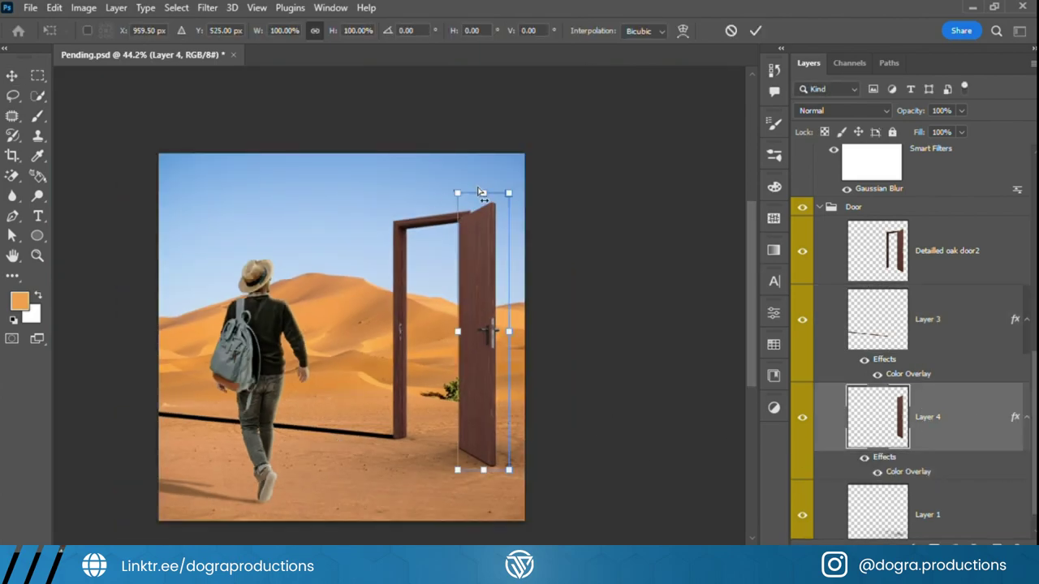
mouse_move(479, 189)
left_mouse_down()
mouse_move(105, 349)
mouse_move(95, 429)
left_mouse_up()
scroll(487, 475, "up", 3)
scroll(487, 474, "up", 2)
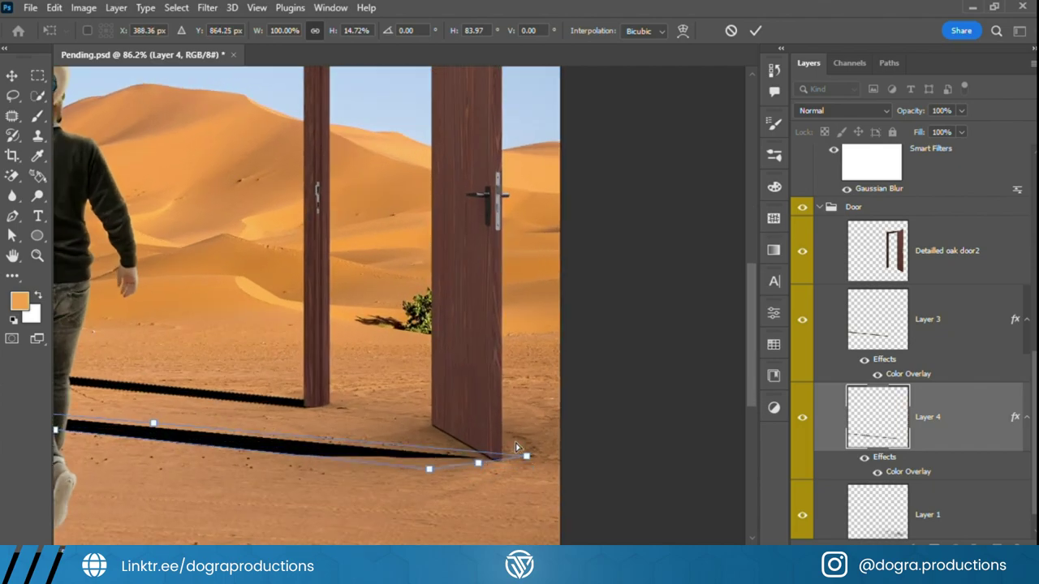
left_click_drag(529, 454, 505, 417)
left_click_drag(431, 470, 525, 497)
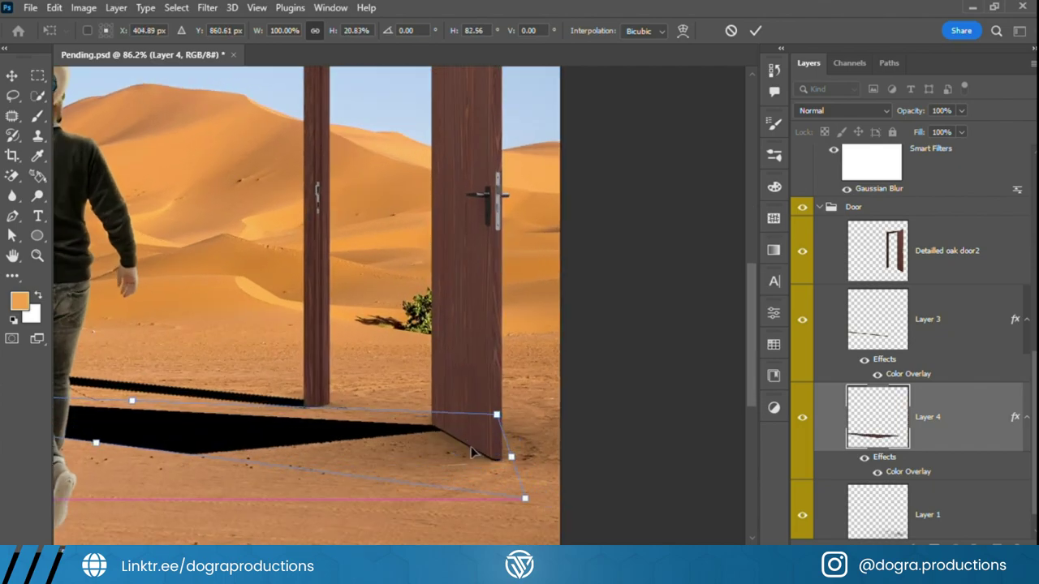
Step: Refine the door shadow's corners along the sand and align it with the door's bottom
scroll(442, 455, "down", 2)
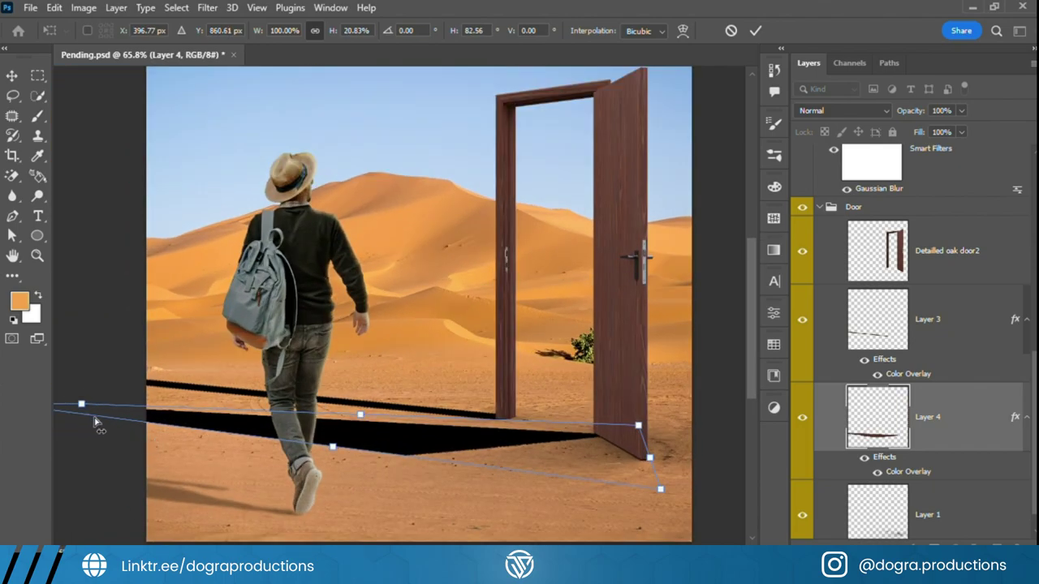
scroll(94, 421, "left", 3)
left_click_drag(163, 406, 151, 445)
scroll(81, 406, "right", 2)
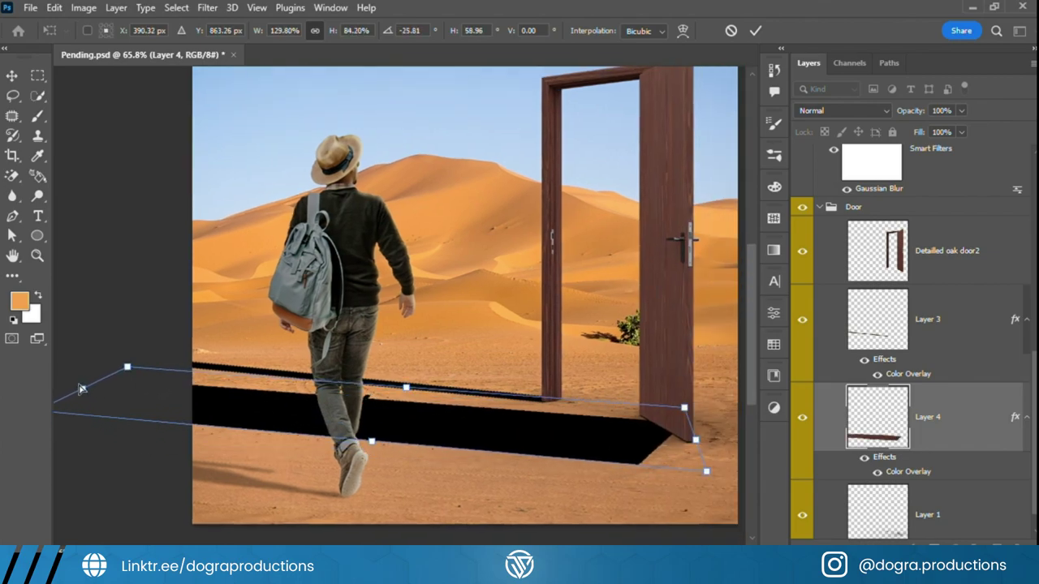
left_click_drag(684, 407, 679, 418)
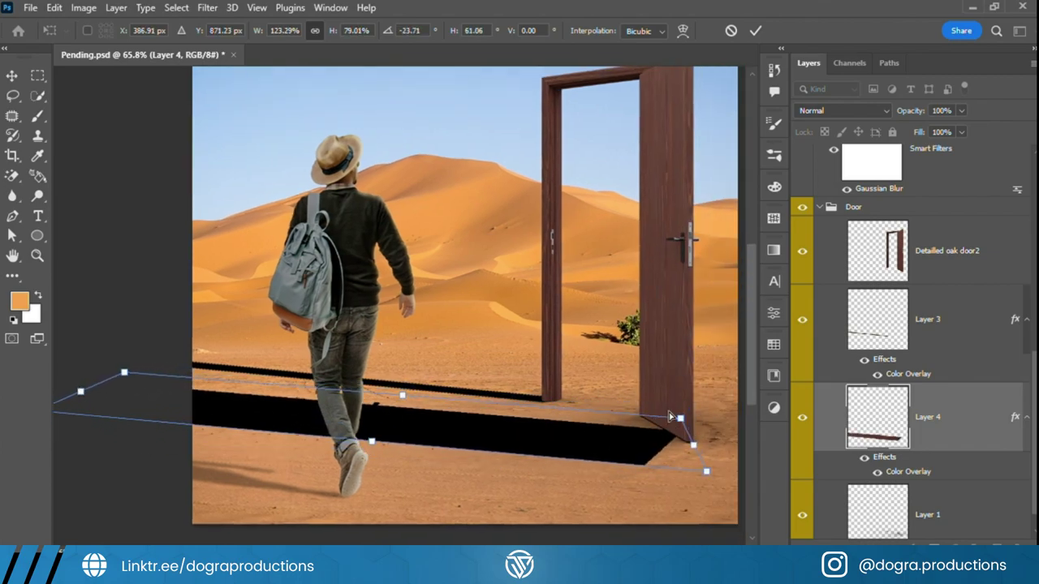
left_click_drag(578, 448, 533, 427)
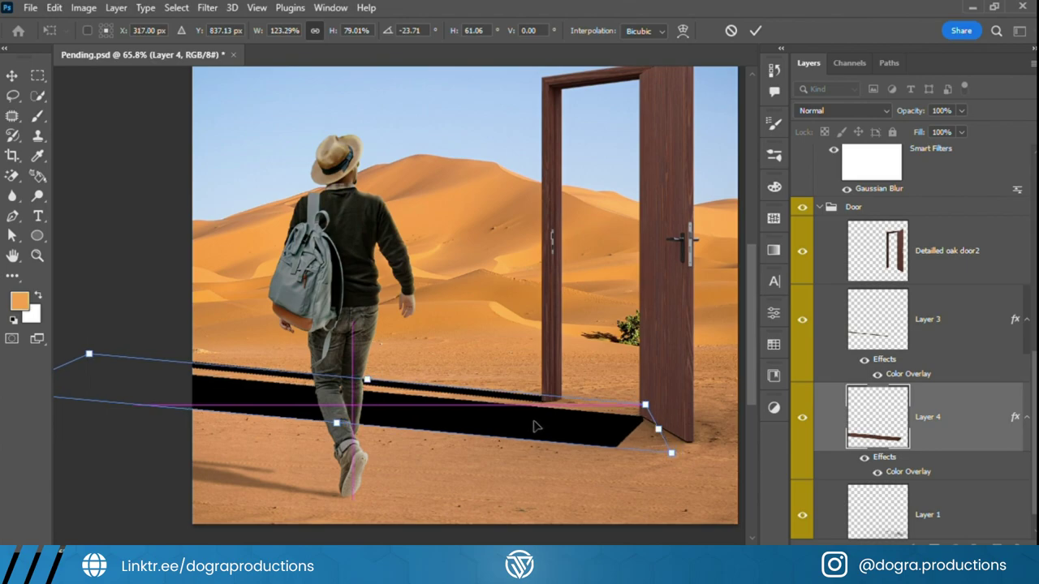
key("Return")
key("ctrl+t")
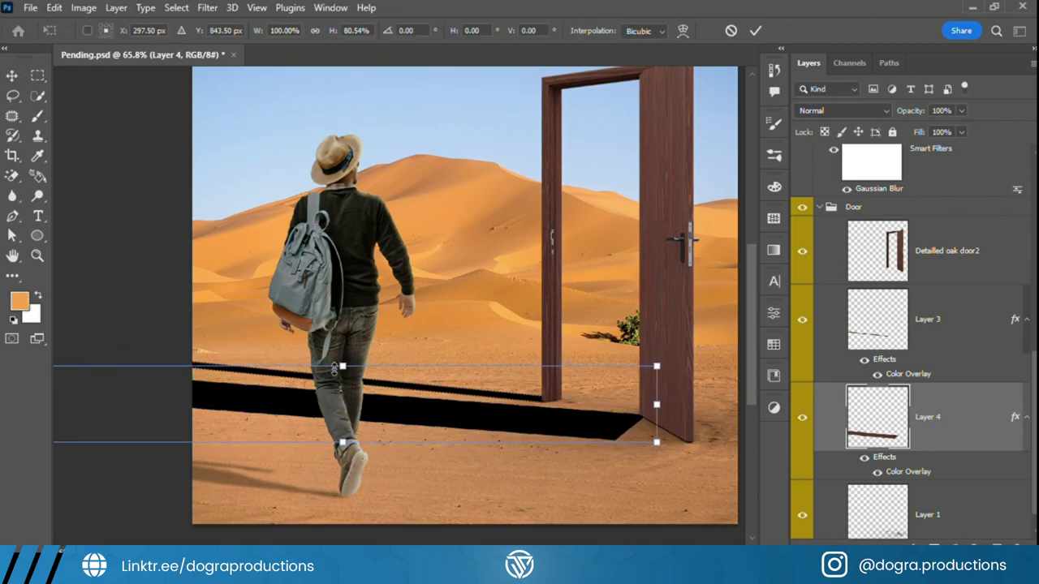
key("Return")
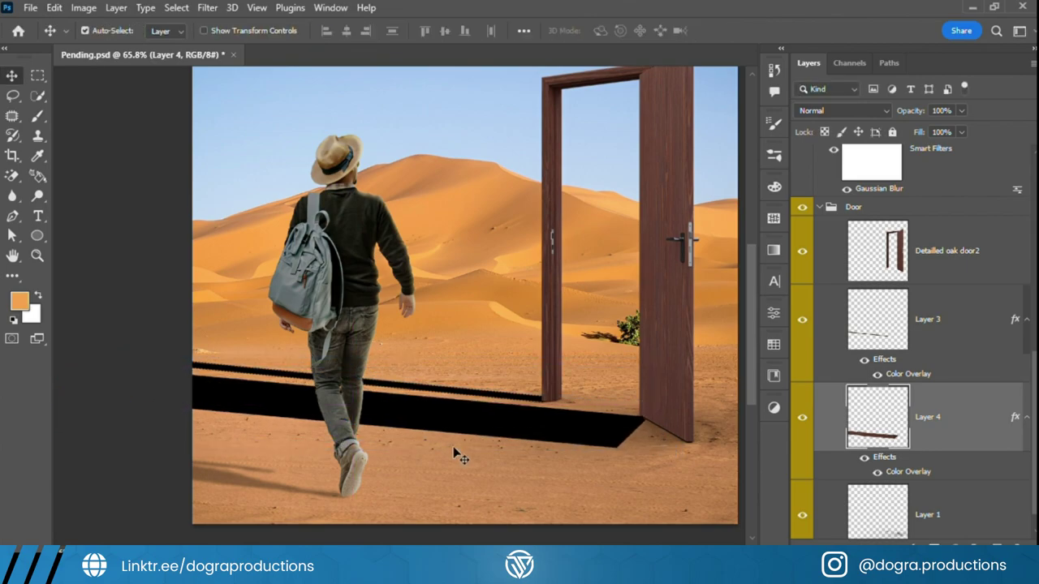
scroll(559, 439, "up", 3)
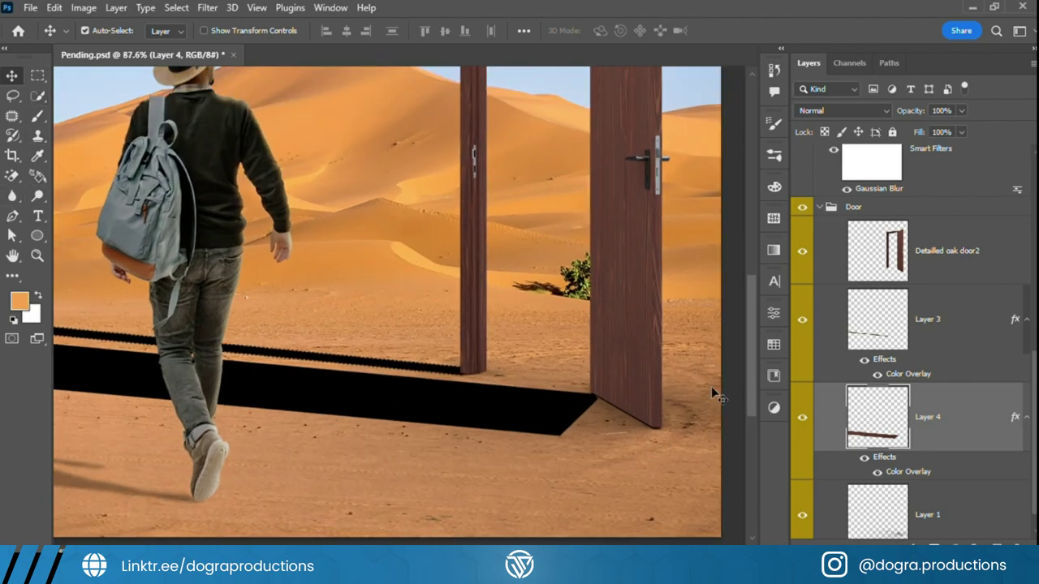
Step: Select the gap between the door's base and its shadow with the Polygonal Lasso
scroll(438, 430, "left", 2)
key("l")
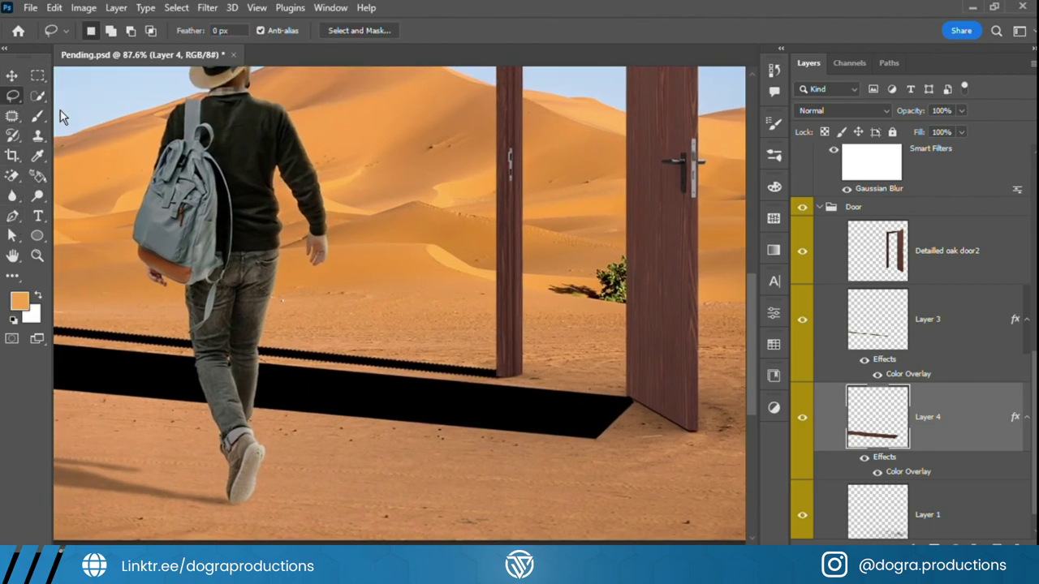
scroll(487, 325, "down", 2)
scroll(487, 324, "left", 2)
scroll(70, 343, "left", 2)
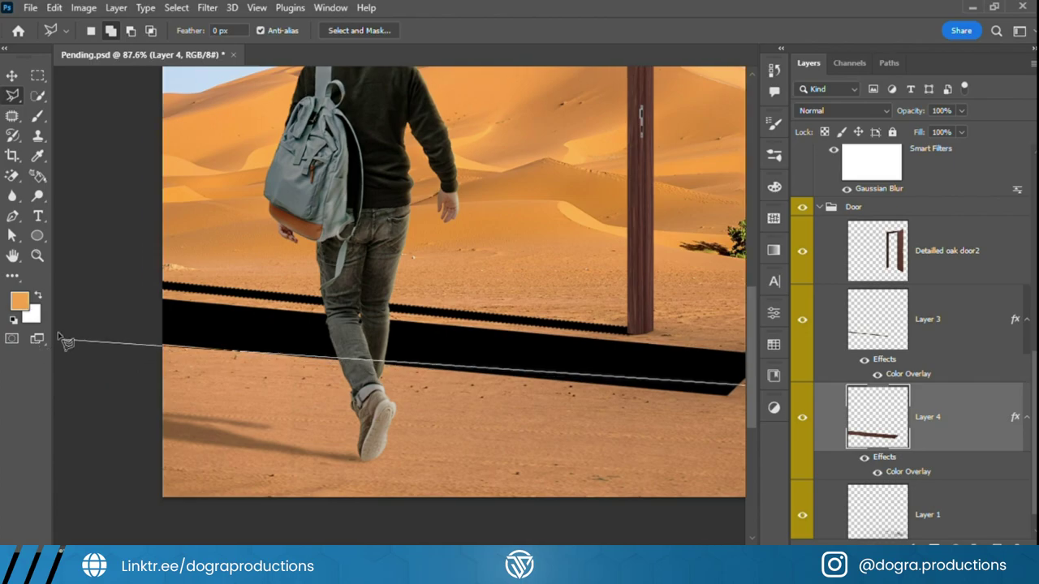
scroll(69, 343, "down", 3)
left_click(207, 325)
left_click(605, 457)
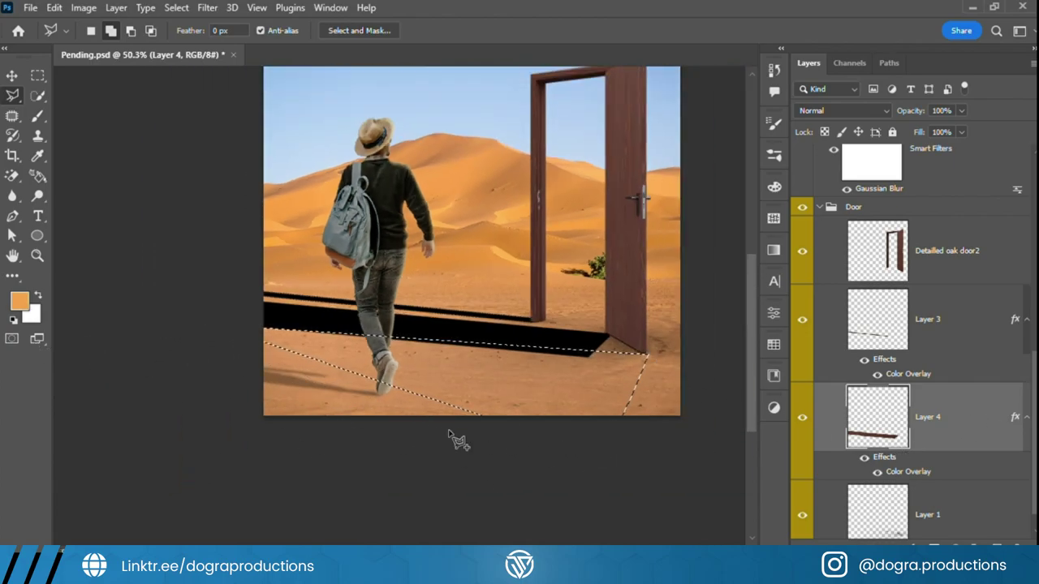
scroll(451, 436, "up", 4)
scroll(503, 406, "up", 3)
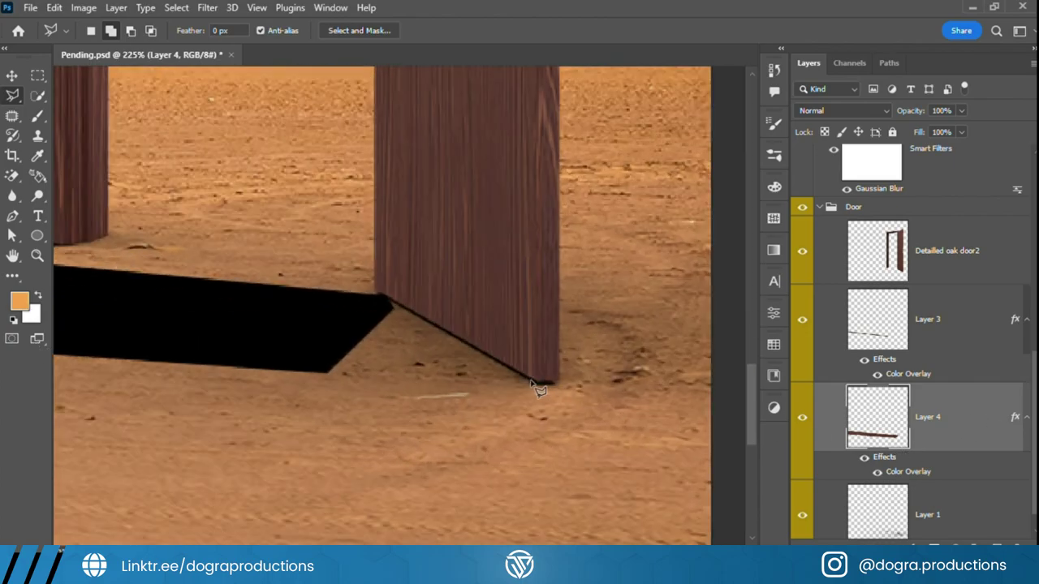
left_click(536, 386)
scroll(520, 389, "down", 3)
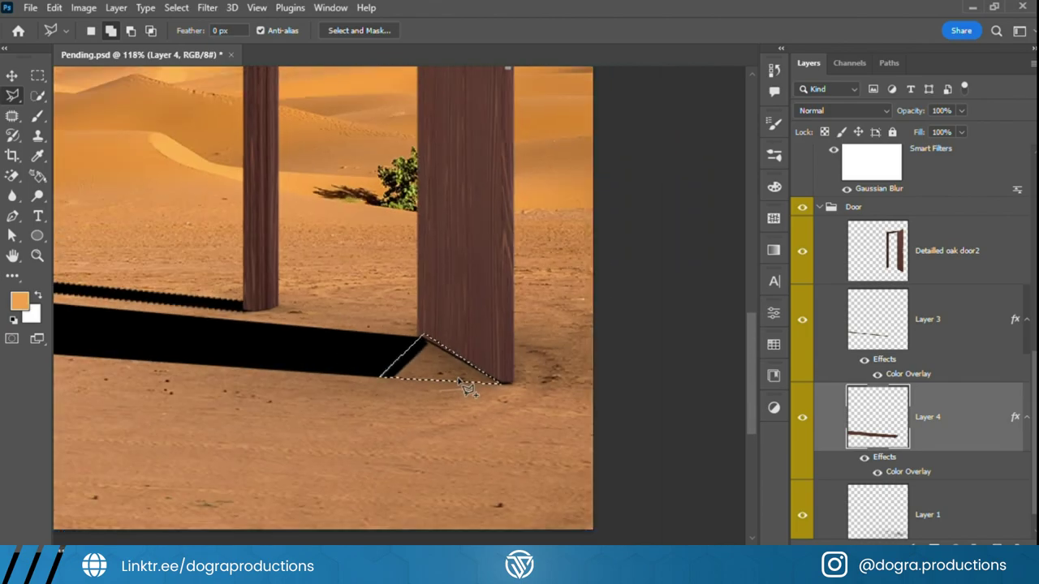
scroll(381, 412, "down", 2)
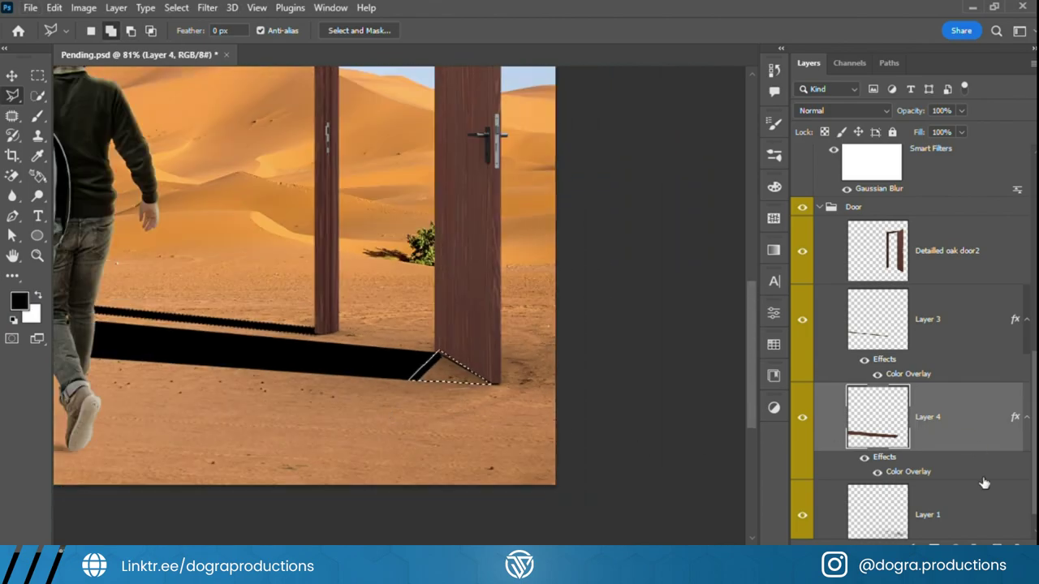
Step: Create a new layer and fill the gap with a black gradient fading across the sand
key("ctrl+shift+alt+n")
scroll(544, 448, "down", 2)
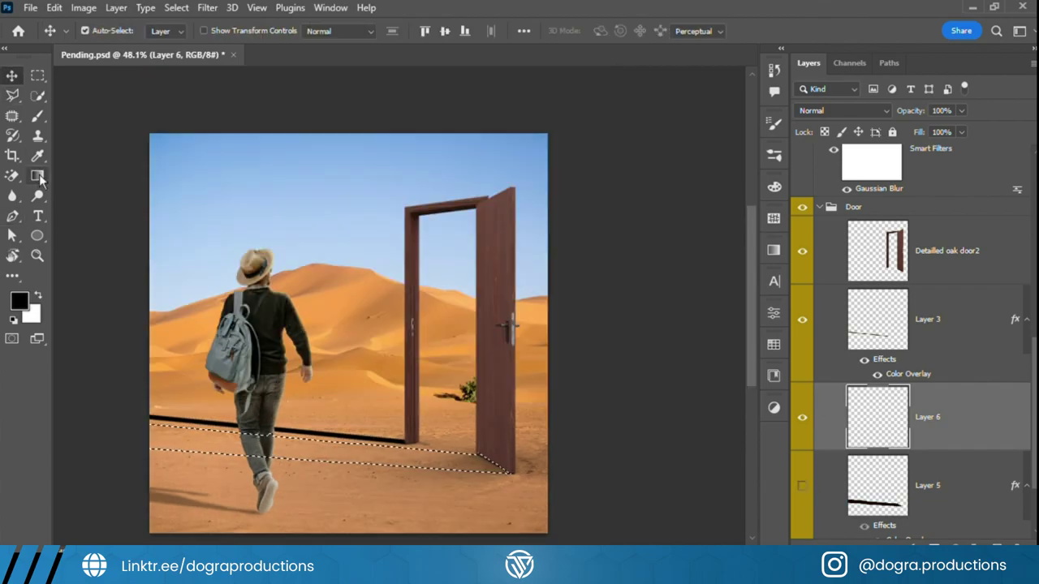
key("g")
left_click_drag(515, 468, 100, 427)
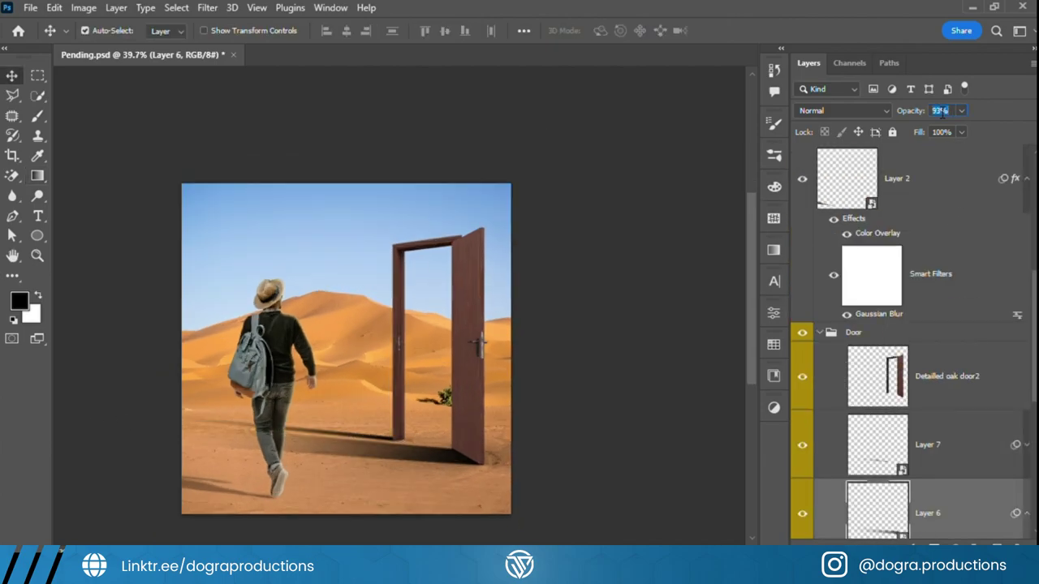
Step: Select Layer 7 in the Layers panel instead of Layer 6
scroll(942, 114, "down", 5)
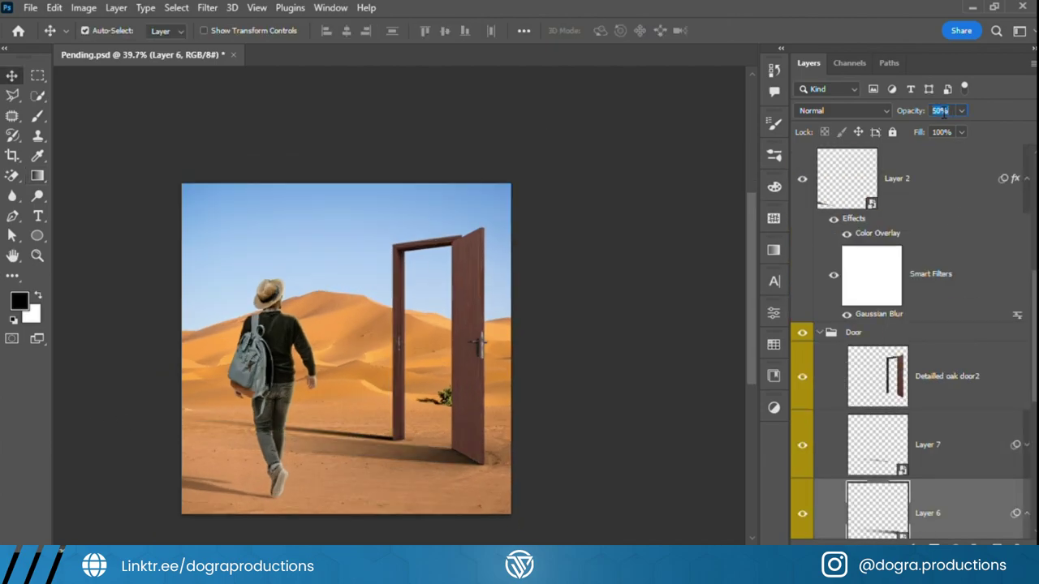
left_click(333, 428)
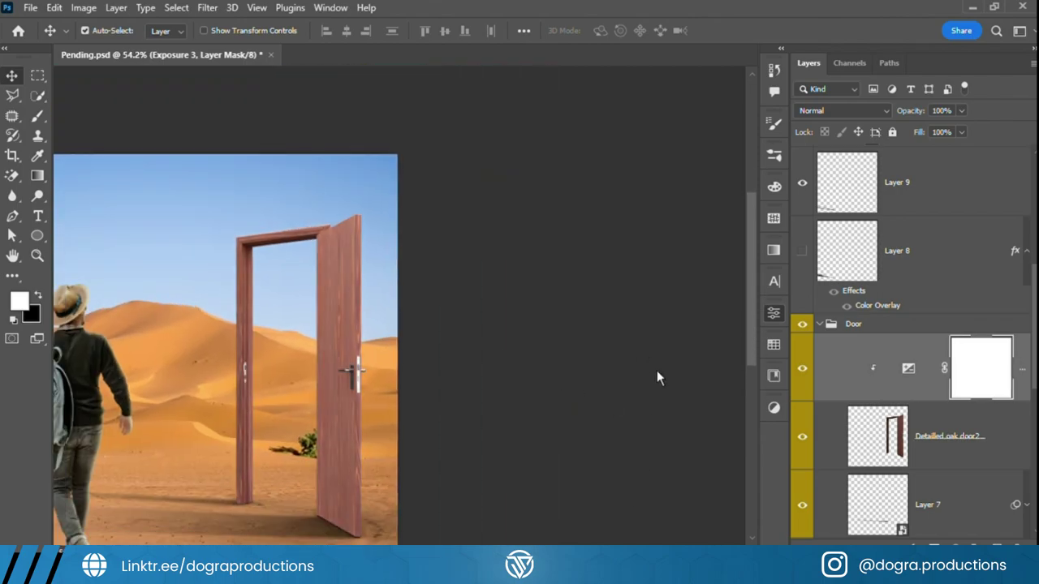
Step: Invert the Exposure layer mask to hide the effect, and set a smaller white brush on it
key("ctrl+i")
key("b")
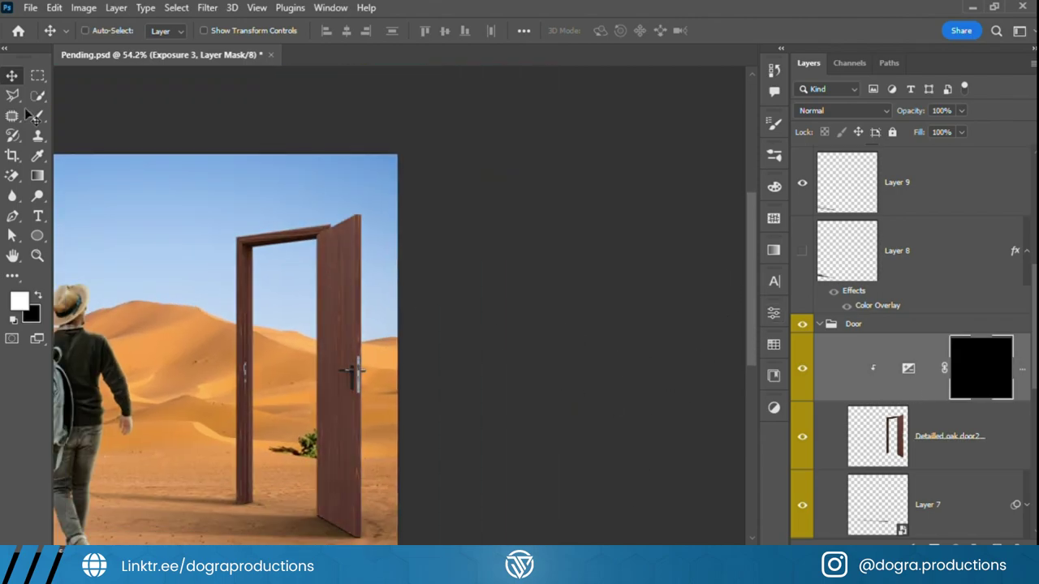
scroll(352, 213, "up", 5)
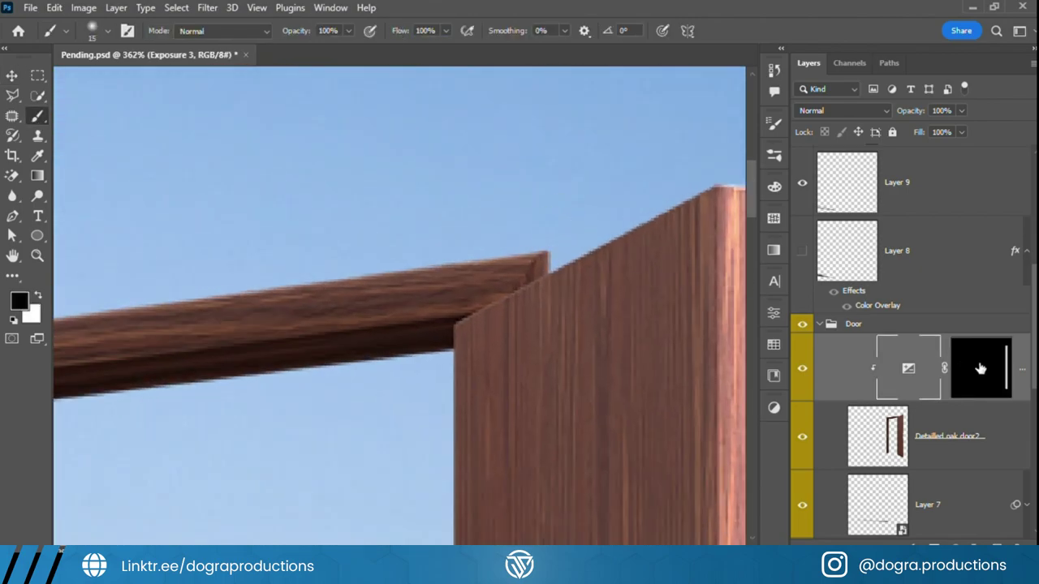
left_click(980, 369)
key("x")
key("bracketleft")
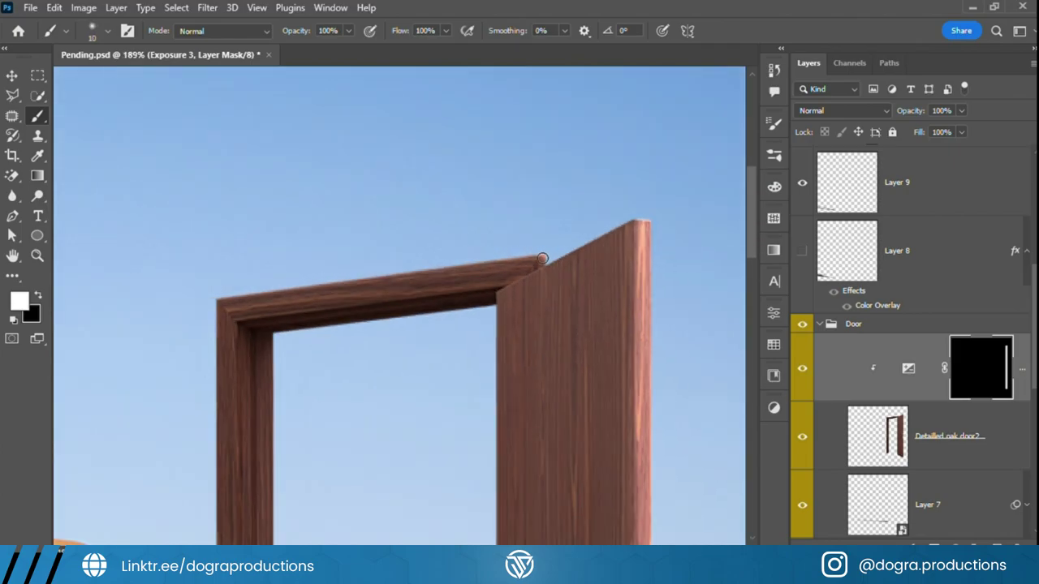
Step: Paint the brightening onto the door's top edge, then drag the lake photo over the door
scroll(552, 248, "down", 3)
left_click(257, 308, "shift")
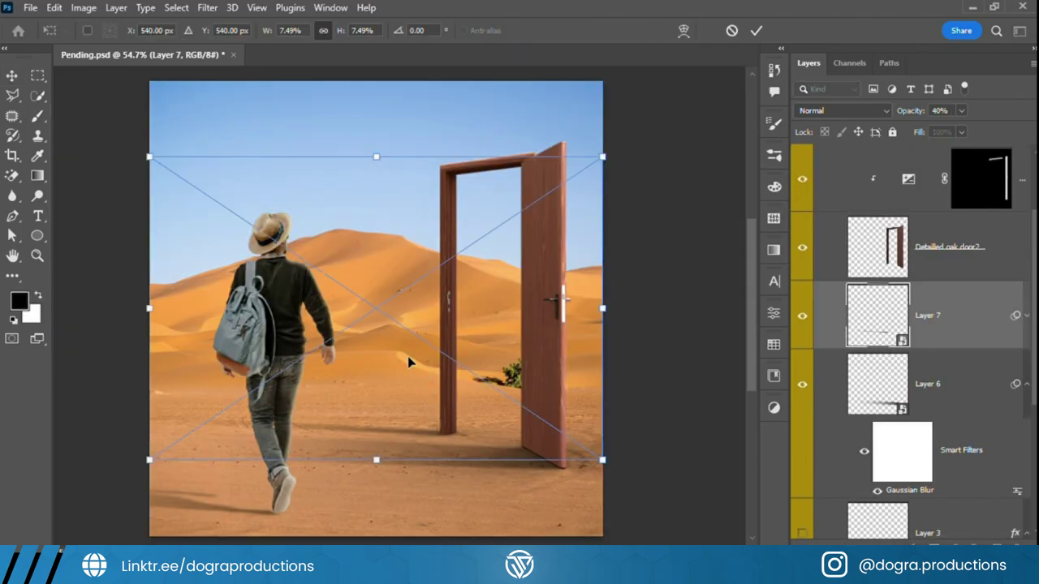
left_click_drag(536, 432, 542, 465)
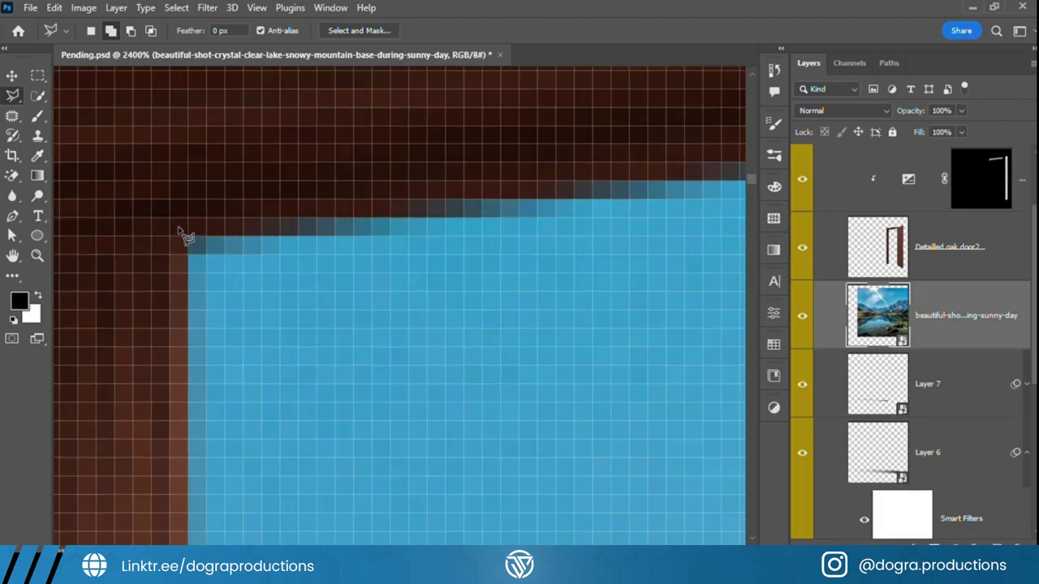
Step: Place Polygonal Lasso points at the door frame's top and lower inner corners
left_click(186, 238)
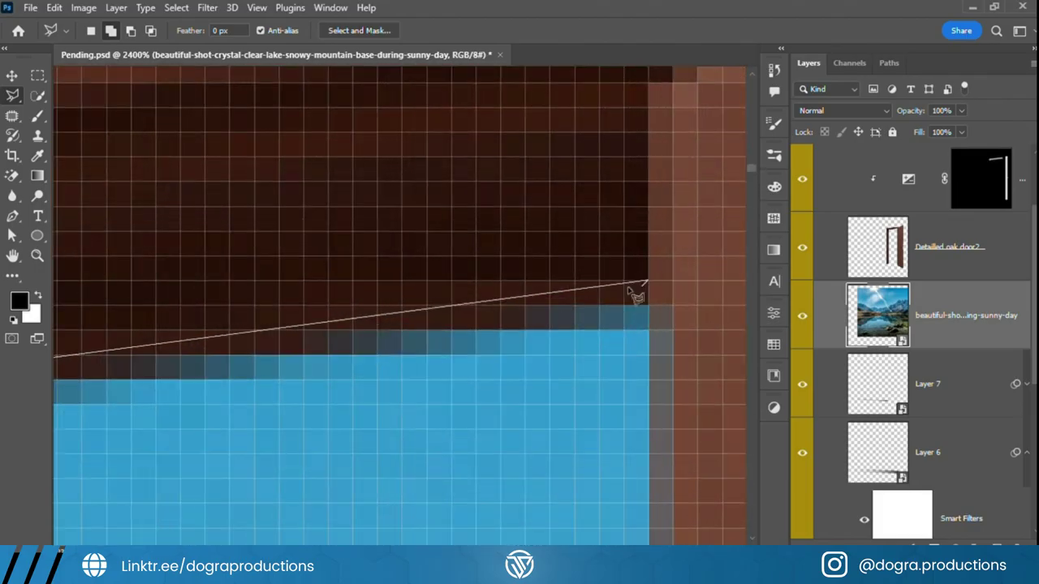
left_click(638, 289)
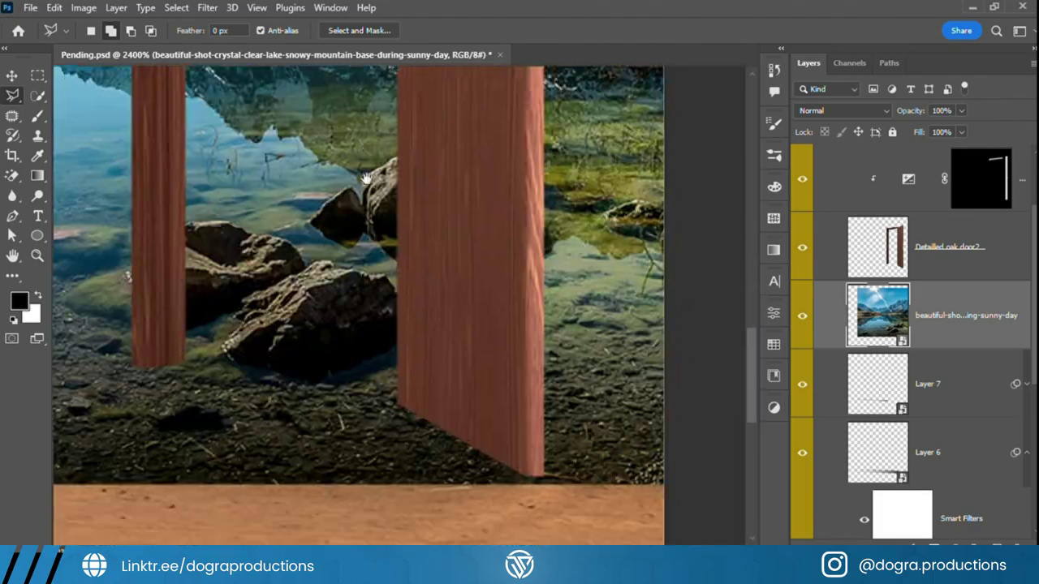
scroll(406, 467, "up", 5)
left_click(408, 507)
Step: Zoom around the frame and close the outline around the doorway opening
scroll(408, 507, "down", 3)
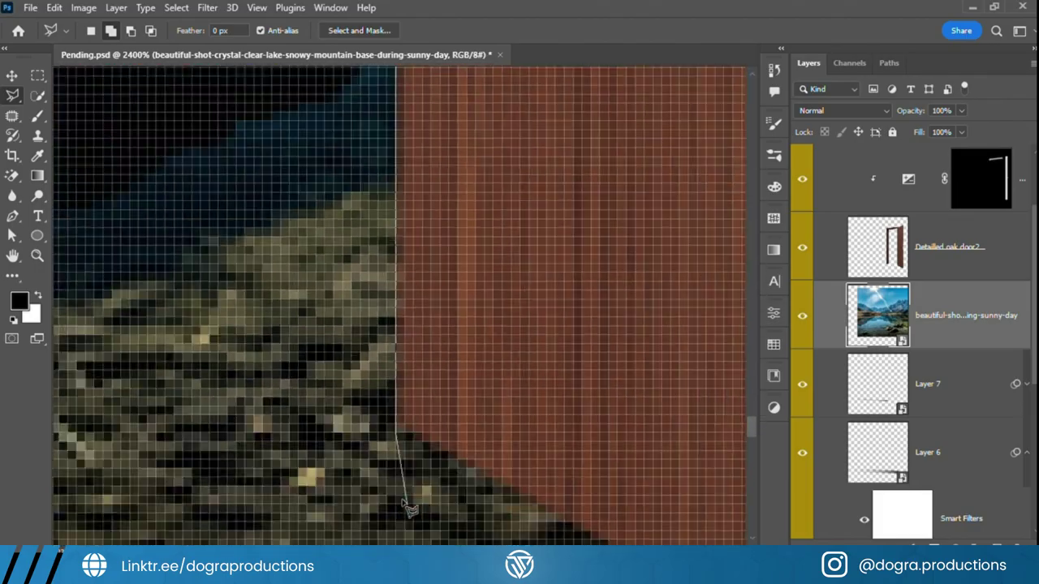
scroll(406, 498, "down", 2)
scroll(325, 413, "up", 3)
scroll(276, 221, "up", 2)
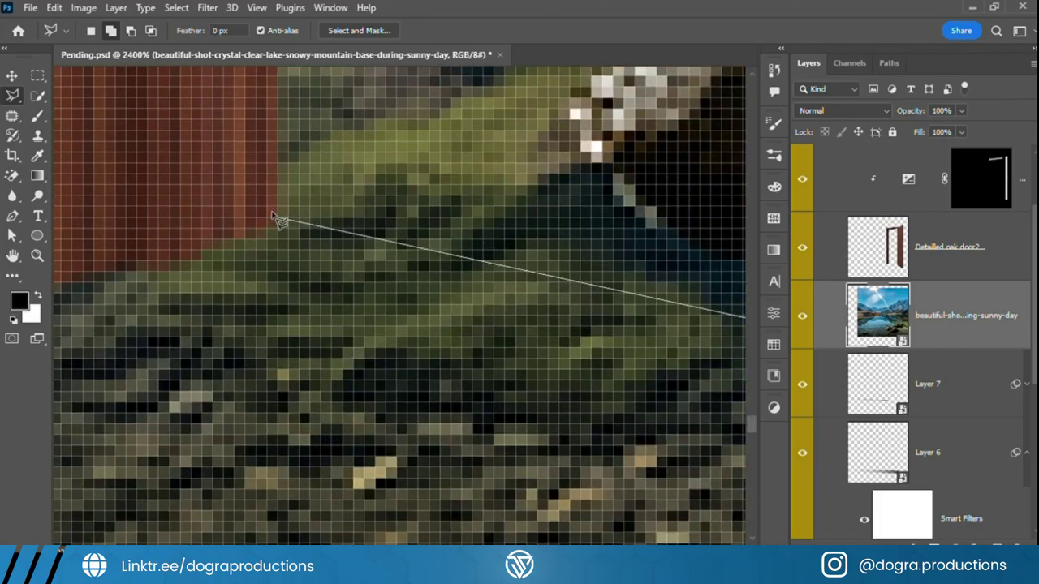
scroll(275, 221, "down", 4)
scroll(413, 463, "down", 2)
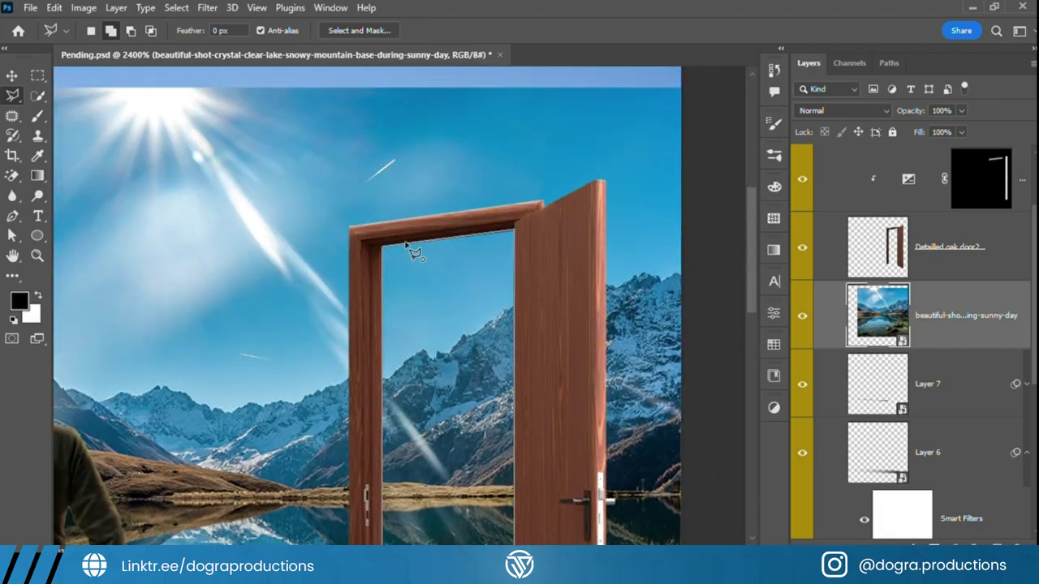
scroll(430, 304, "down", 3)
scroll(431, 304, "down", 2)
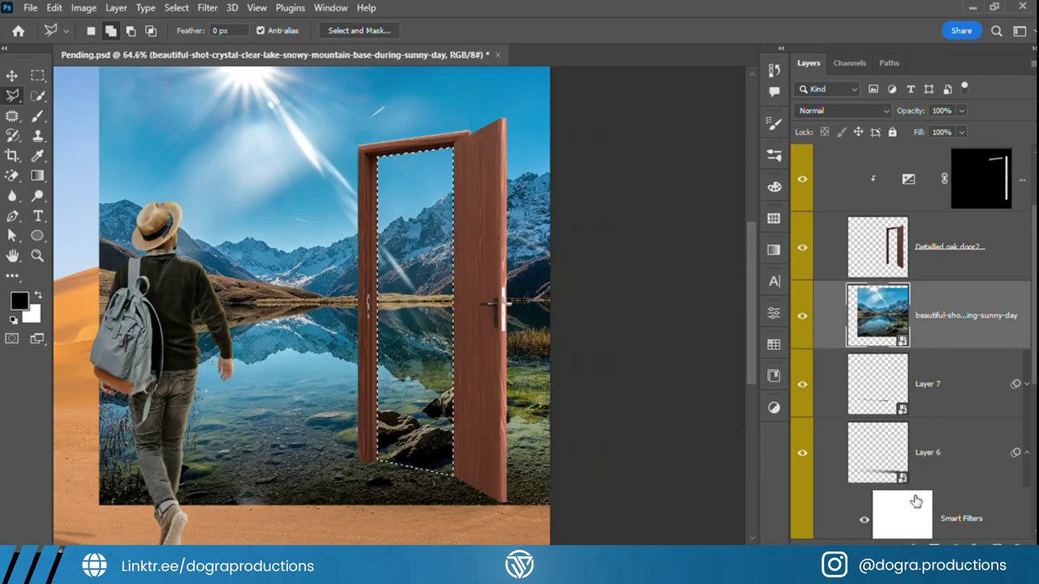
left_click(915, 546)
key("b")
scroll(430, 365, "up", 2)
Step: With a larger black brush, fade the lake's lower edge into the sand
scroll(424, 343, "up", 3)
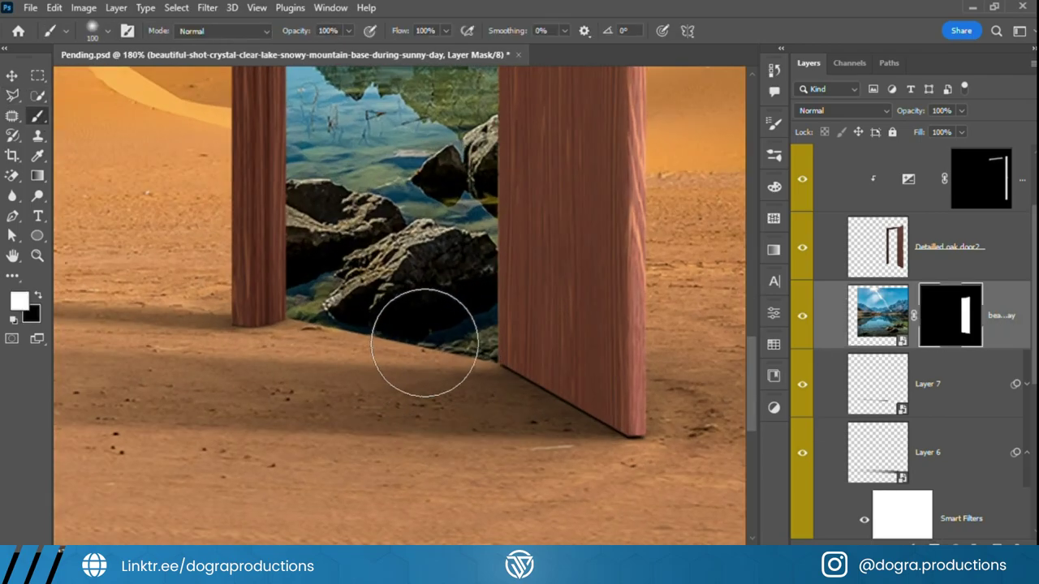
key("bracketright")
key("bracketright")
mouse_move(288, 341)
left_mouse_down()
mouse_move(440, 398)
mouse_move(291, 426)
left_mouse_up()
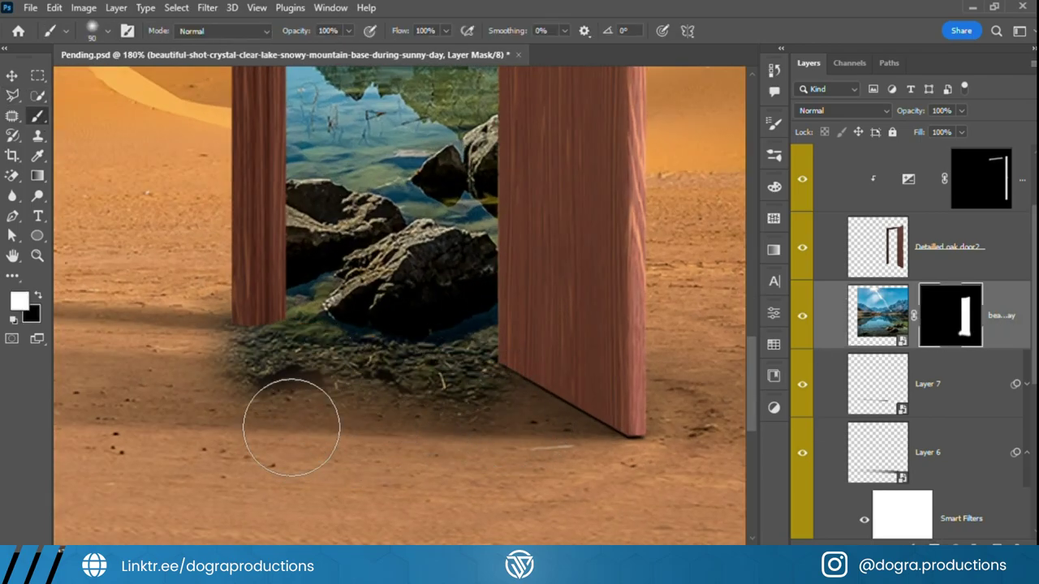
left_click_drag(409, 441, 278, 417)
scroll(431, 452, "down", 2)
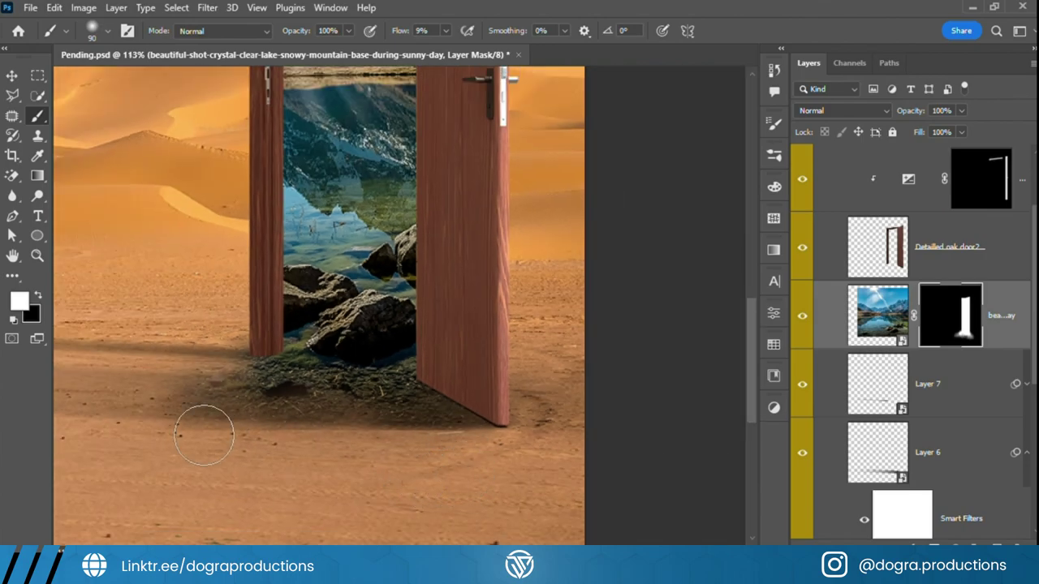
scroll(349, 474, "up", 3)
Step: Raise the brush flow to 25% and make the brush smaller
left_click_drag(404, 32, 411, 32)
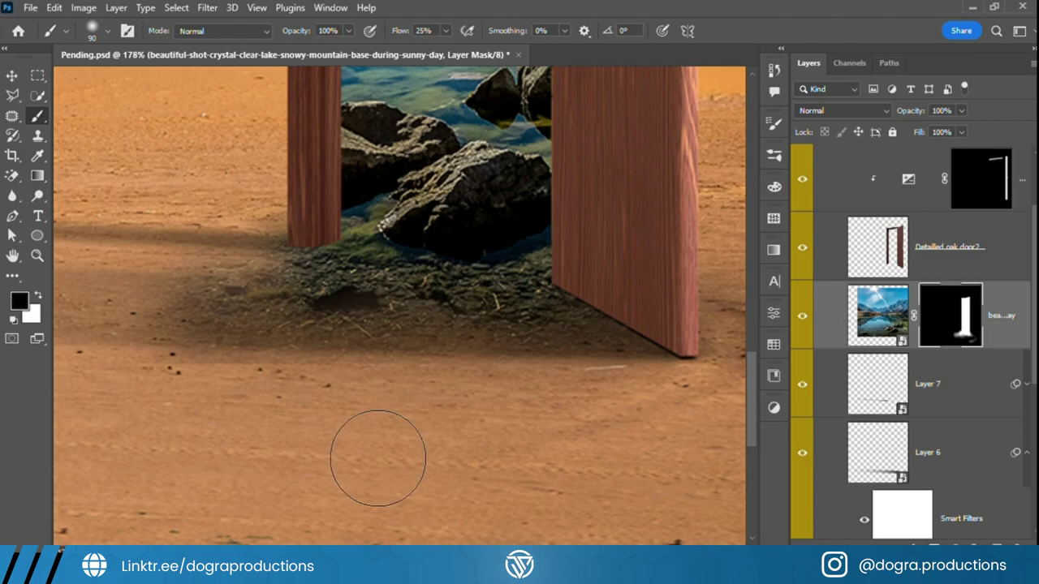
scroll(250, 235, "up", 4)
key("bracketleft")
key("bracketleft")
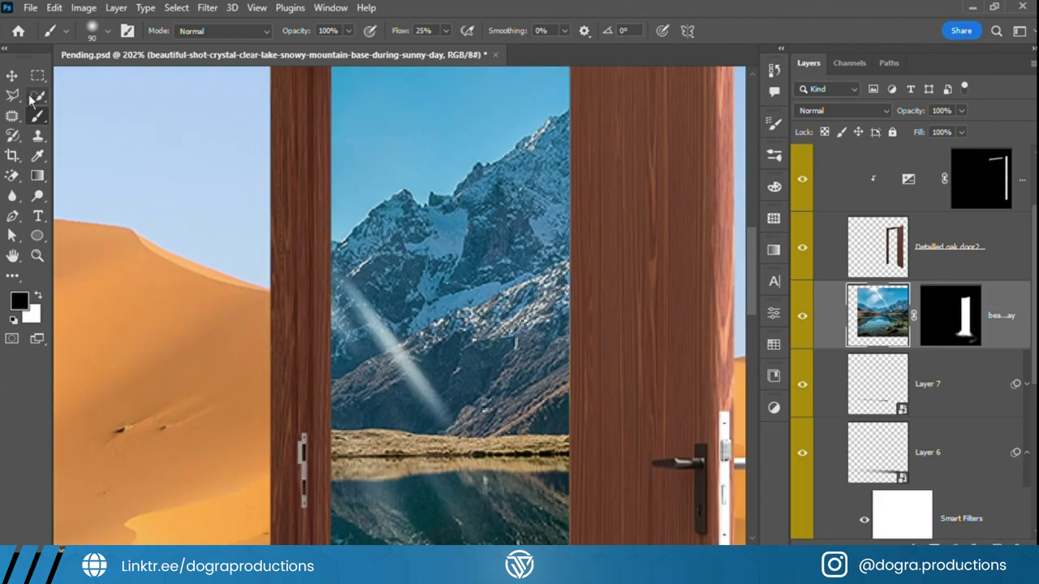
left_click(12, 115)
scroll(428, 366, "up", 3)
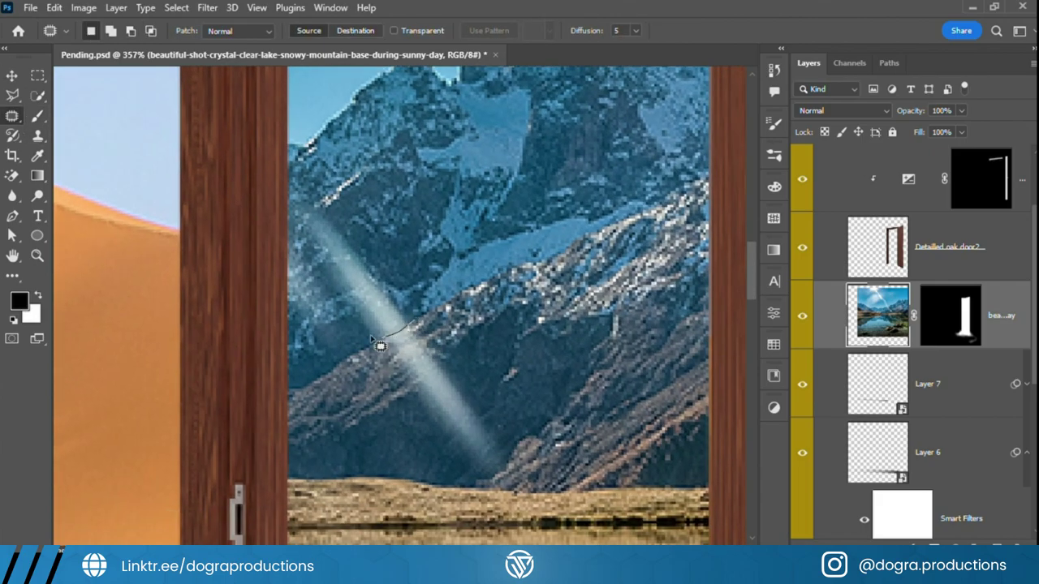
Step: Patch the pale mountain streak with clean rock texture and outline blotches along the left edge
left_click_drag(438, 371, 545, 369)
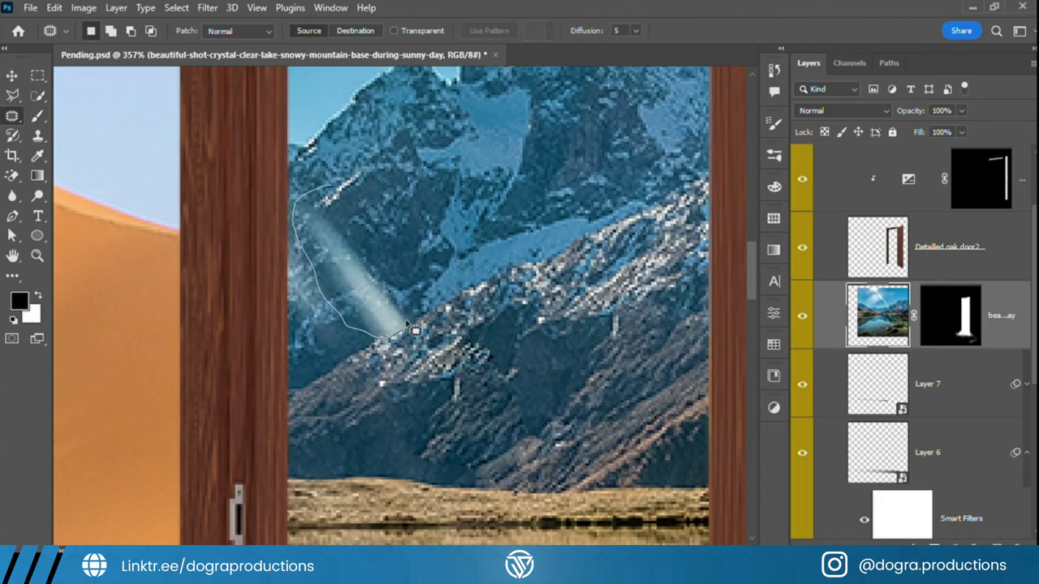
left_click_drag(414, 328, 428, 302)
left_click_drag(369, 260, 445, 288)
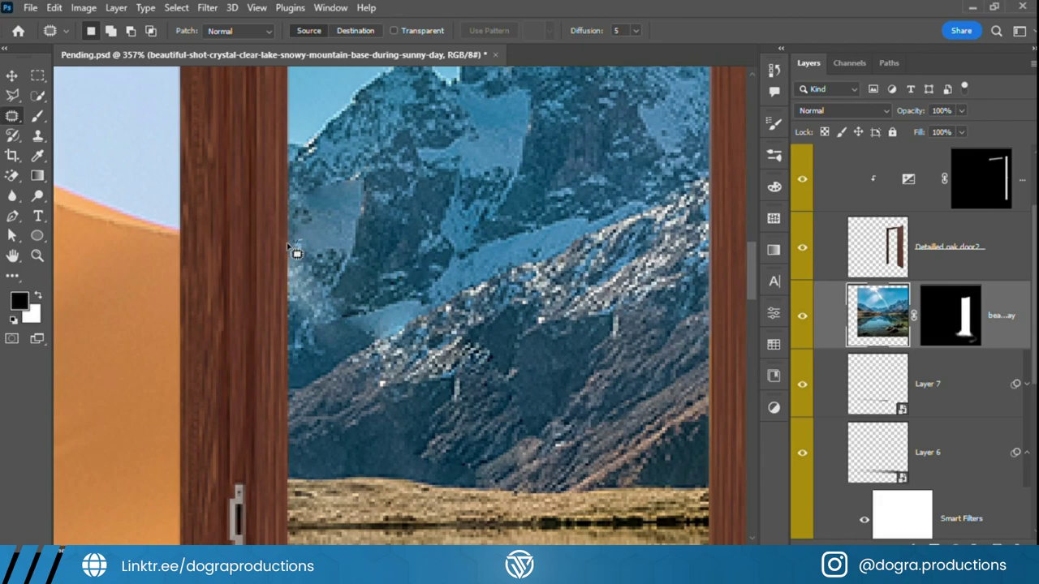
left_click_drag(288, 245, 308, 196)
scroll(341, 301, "up", 2)
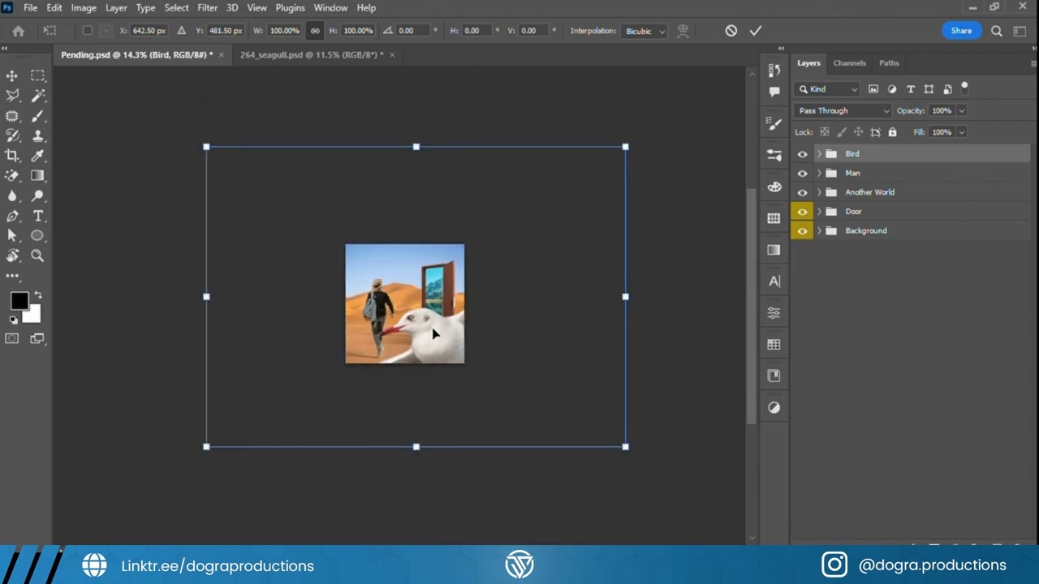
Step: Shrink the seagull, move it up beside the door top, and commit the transform
left_click_drag(625, 446, 435, 310)
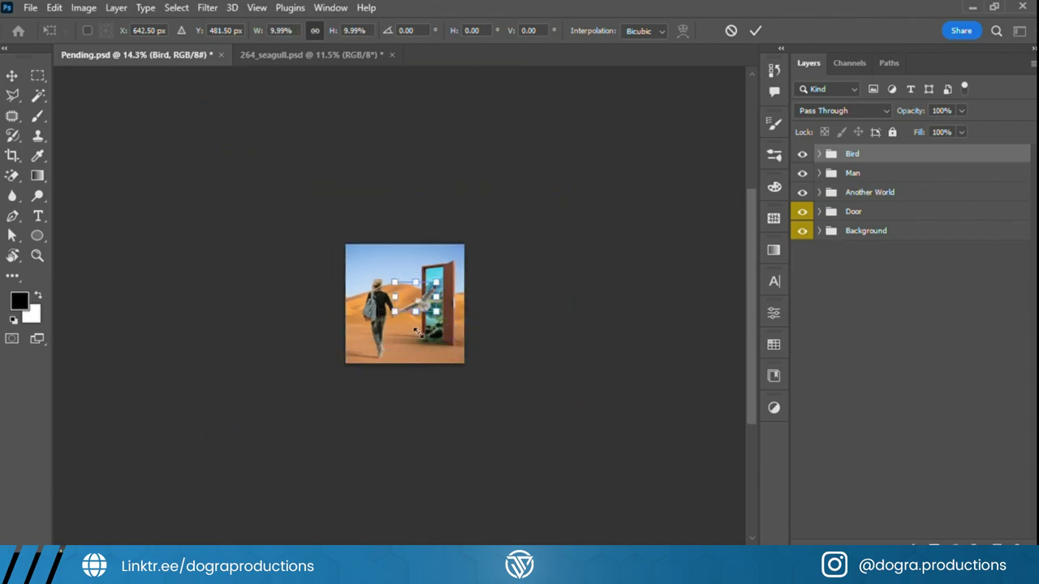
scroll(419, 350, "up", 7)
left_click_drag(419, 350, 451, 227)
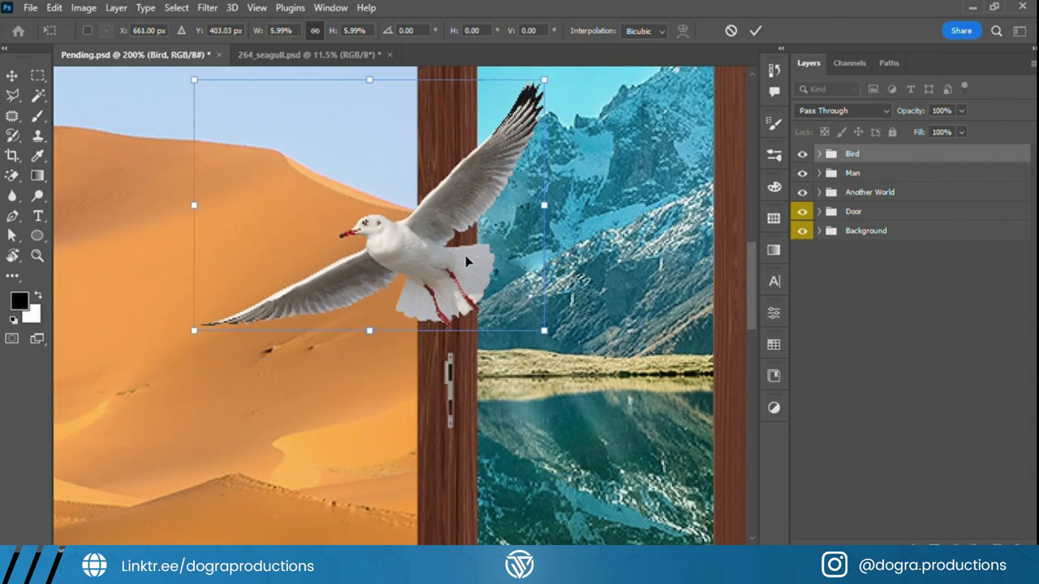
left_click_drag(645, 397, 548, 282)
key("Return")
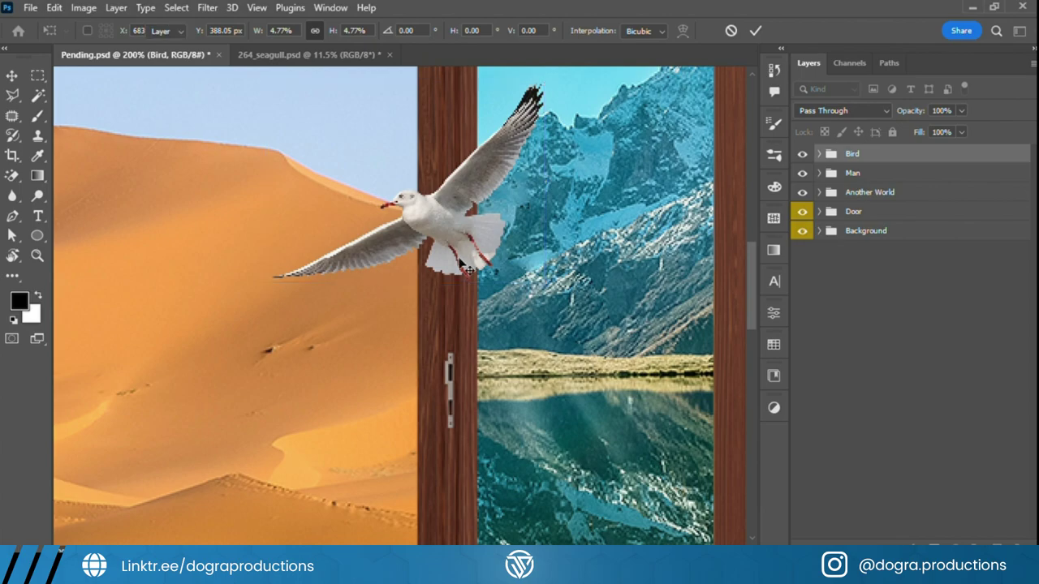
scroll(433, 367, "down", 5)
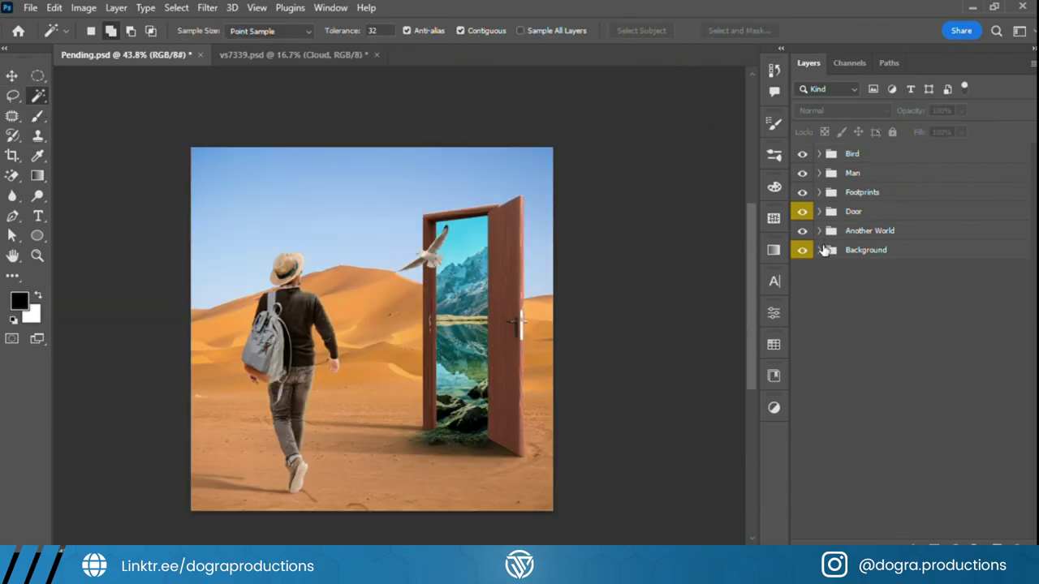
Step: Select the desert sand in the Background group and copy it to its own layer
left_click(819, 250)
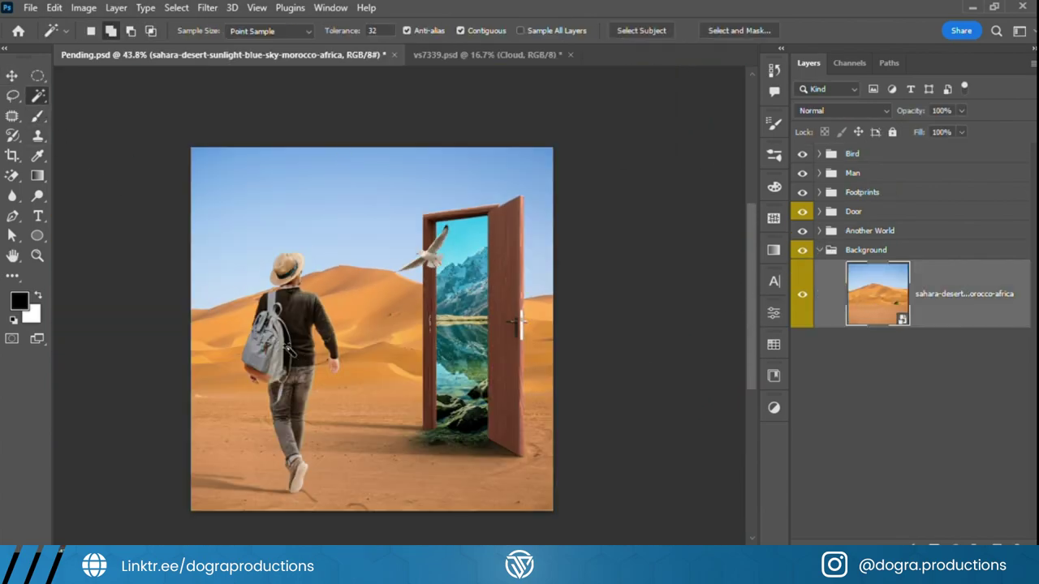
left_click(454, 479)
scroll(467, 513, "down", 1)
key("ctrl+j")
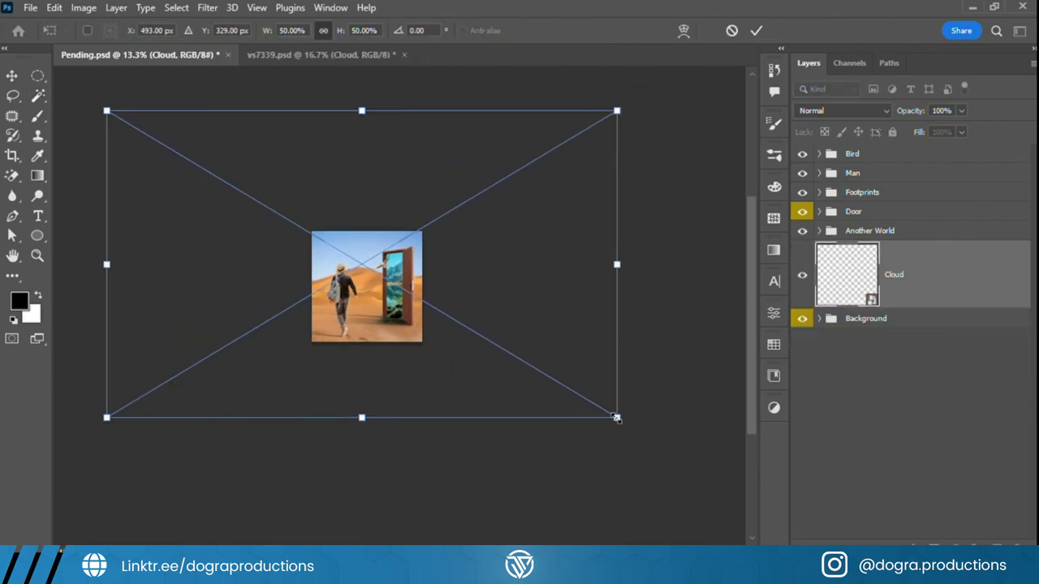
Step: Scale the cloud image down and align its corner with the canvas corner
left_click_drag(616, 418, 419, 295)
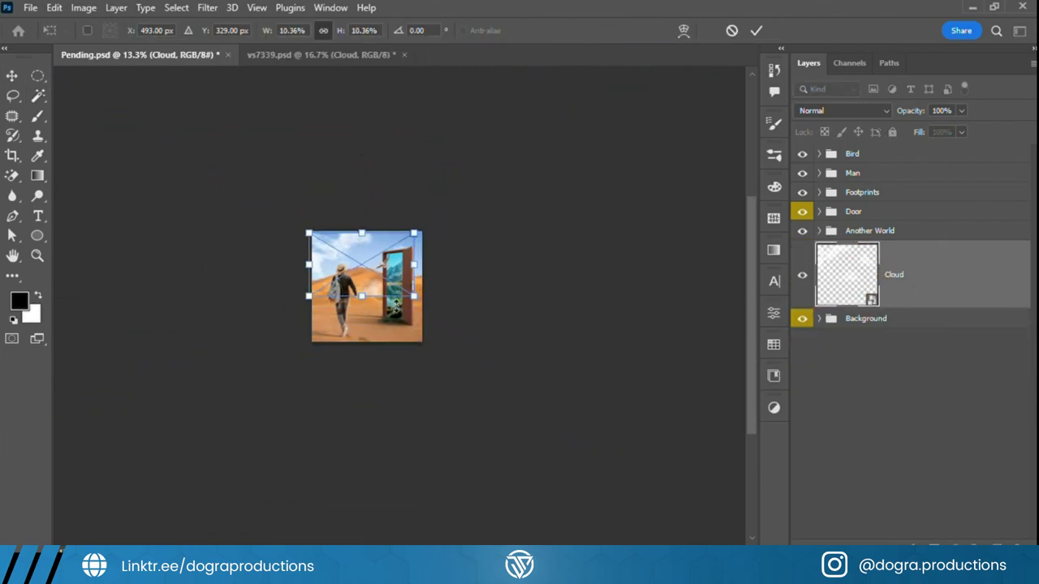
scroll(235, 224, "up", 2)
scroll(236, 224, "up", 4)
scroll(236, 224, "up", 4)
scroll(236, 224, "up", 5)
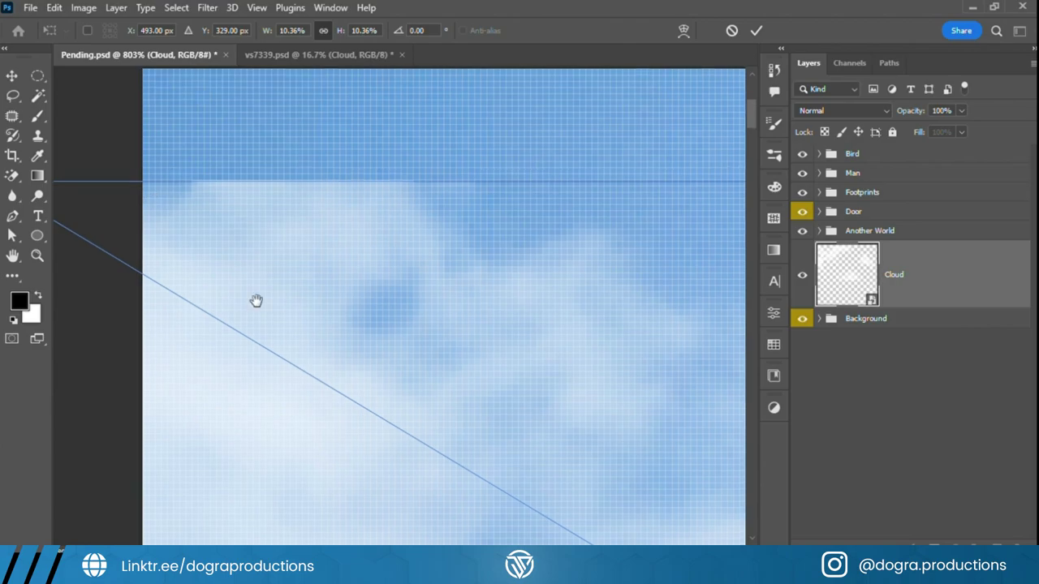
left_click_drag(255, 299, 419, 278)
key("ctrl+0")
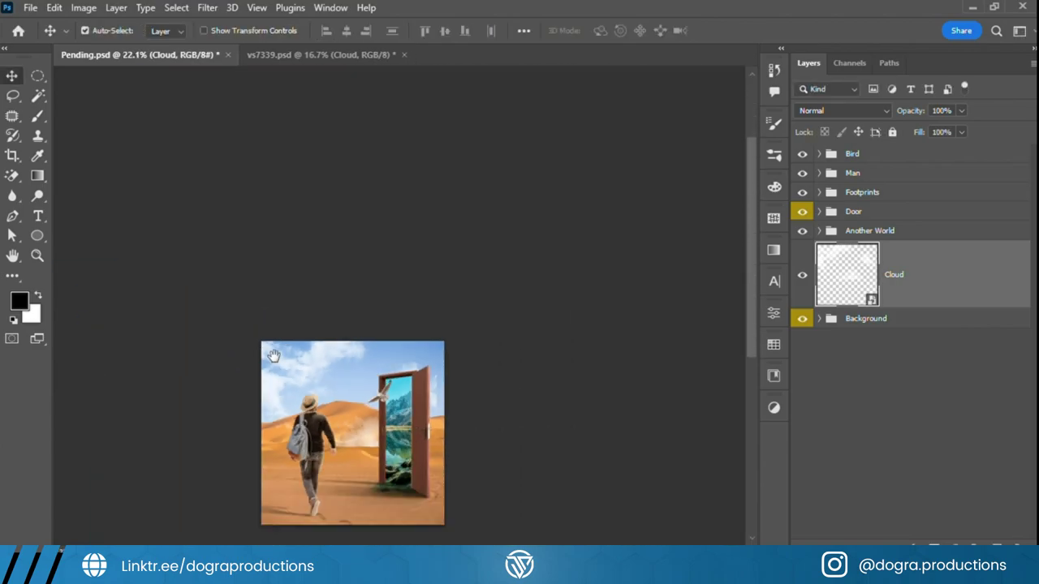
Step: Stretch the clouds slightly larger, commit, and show the Background group's layers
scroll(424, 403, "up", 5)
left_click_drag(431, 396, 478, 427)
scroll(568, 521, "up", 5)
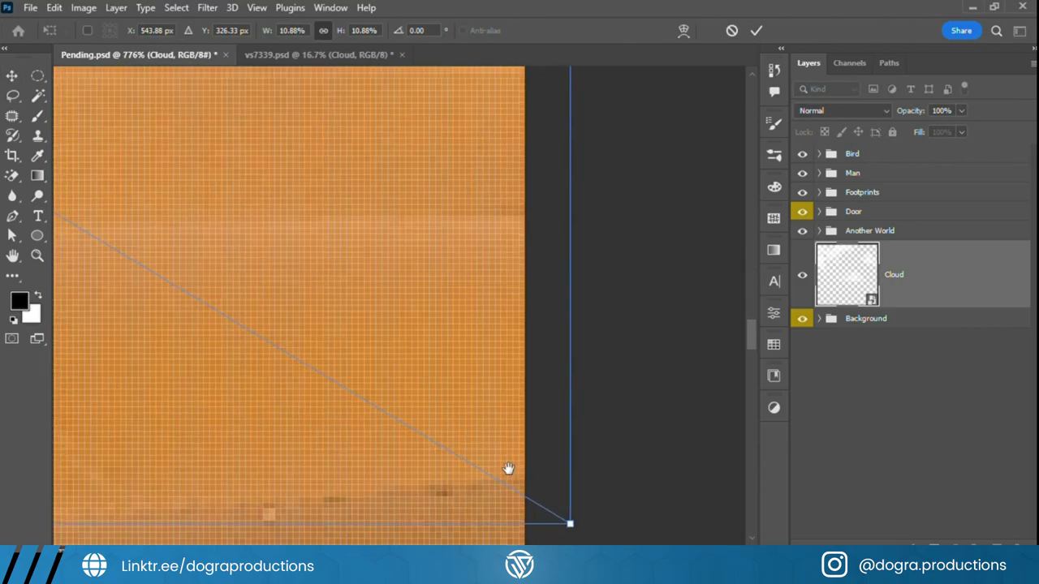
scroll(556, 526, "up", 2)
key("Return")
key("ctrl+0")
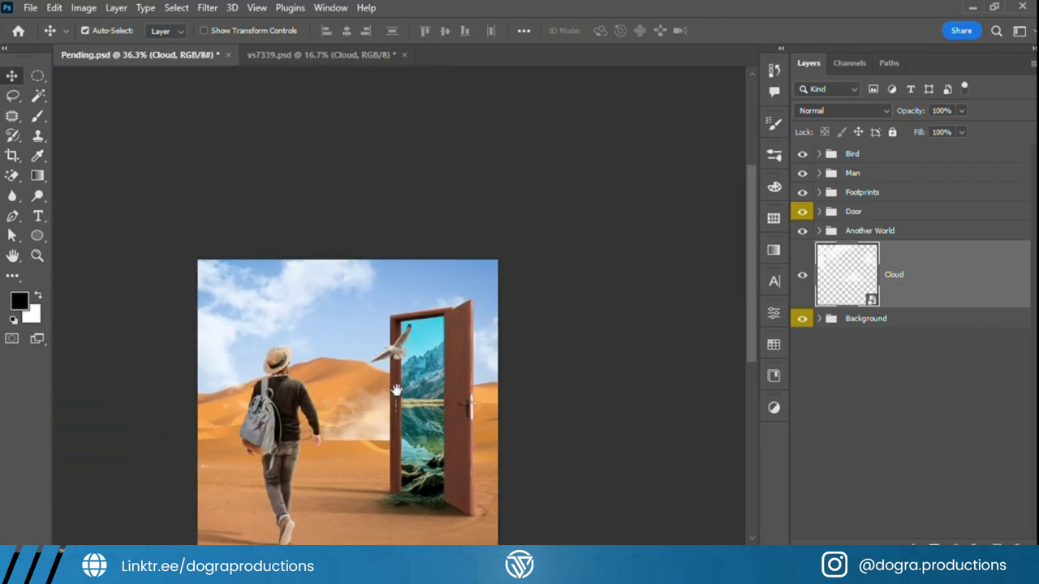
left_click(819, 318)
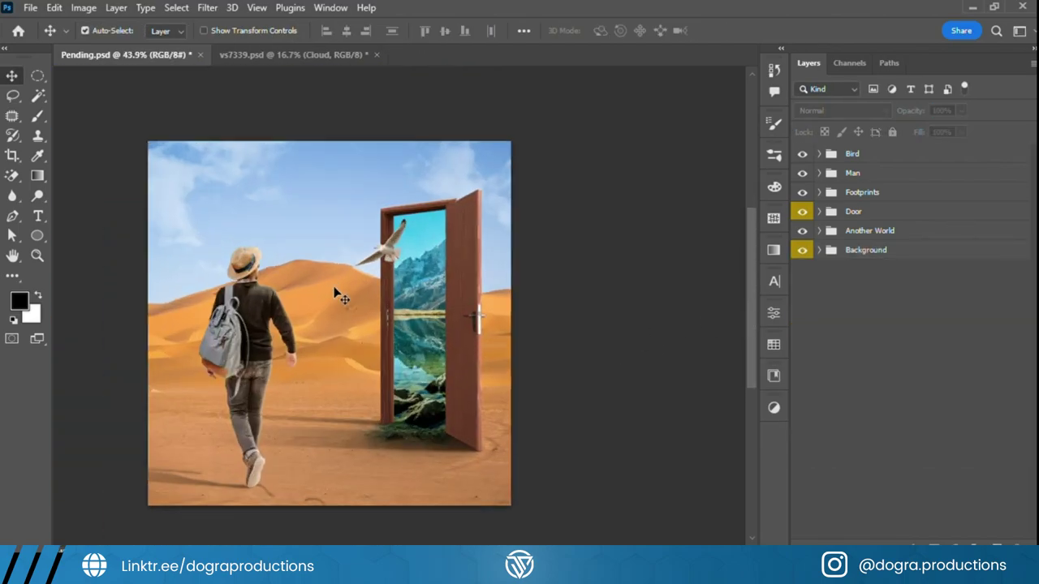
key("ctrl+0")
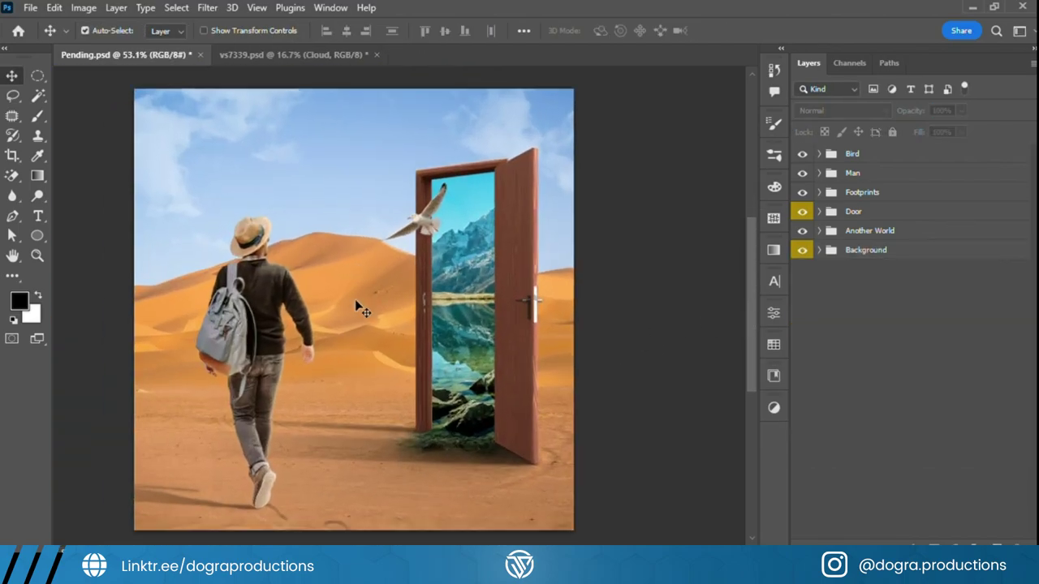